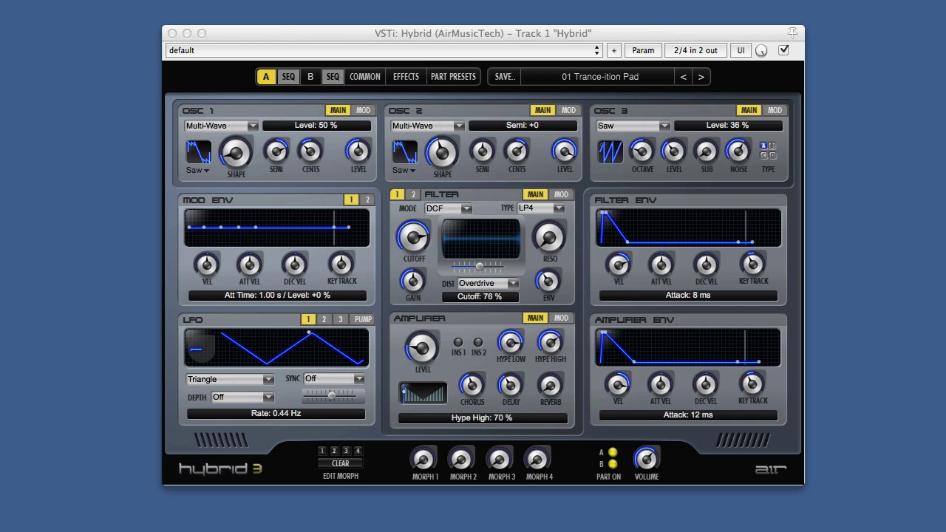
# Step: Check the part B settings and the second filter of part A, returning to part A's filter 1
pyautogui.click(258, 474)
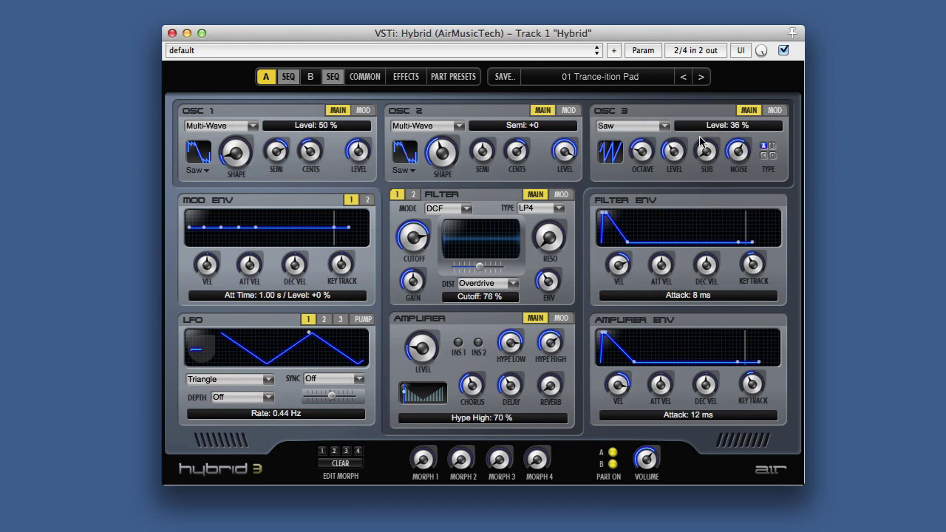
pyautogui.click(311, 77)
pyautogui.click(267, 78)
pyautogui.click(413, 198)
pyautogui.click(397, 194)
# Step: Look through the filter types offered for filter 1 and compare part B's settings with part A's
pyautogui.click(528, 210)
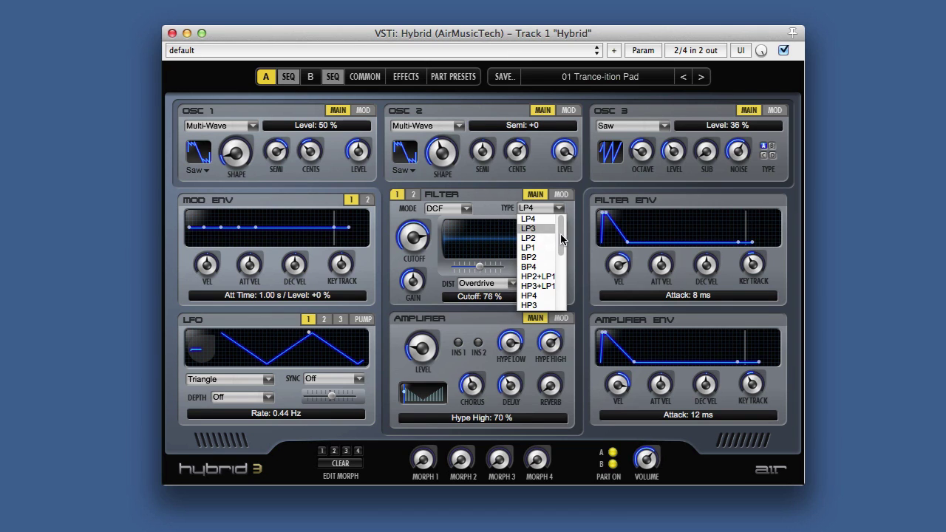
pyautogui.click(488, 210)
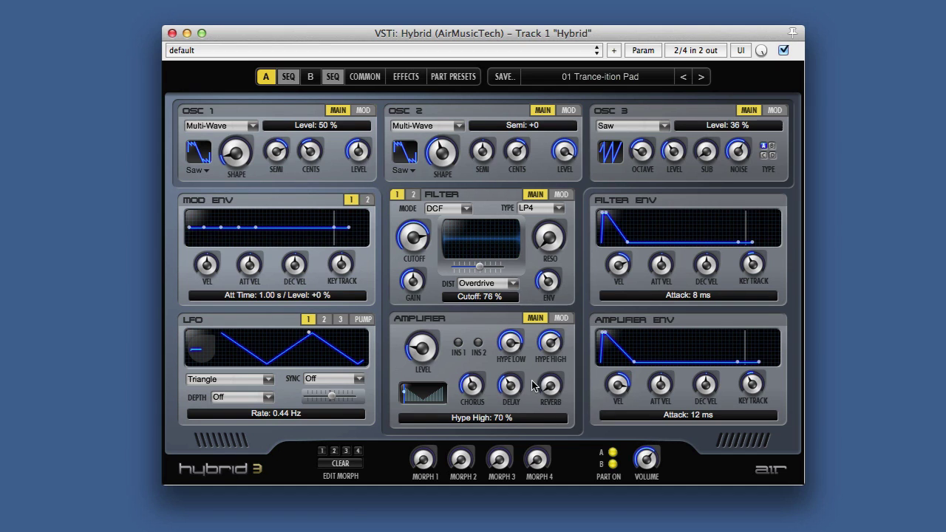
pyautogui.click(311, 77)
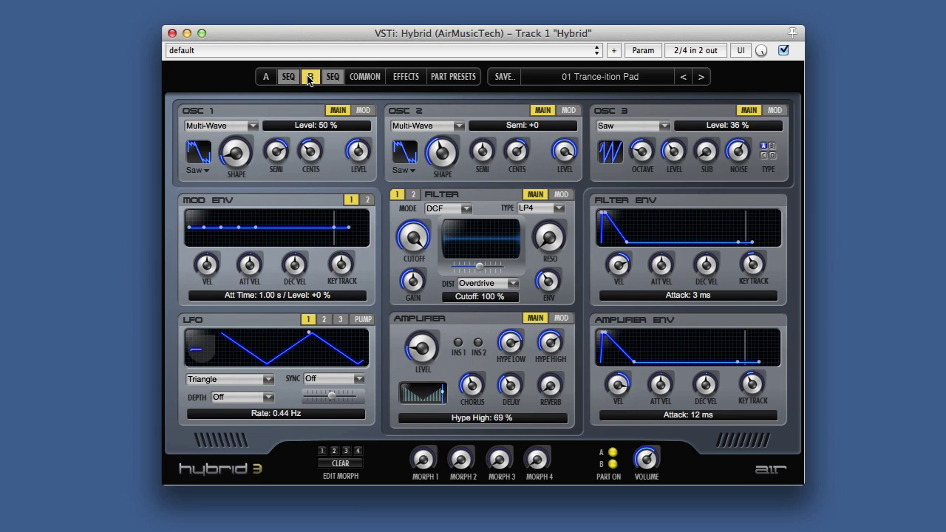
pyautogui.click(266, 76)
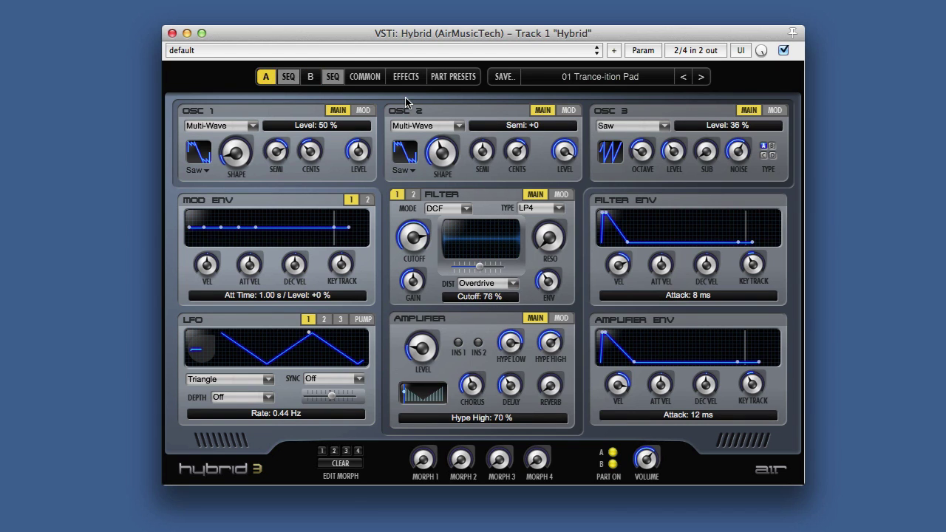
# Step: Examine part A's step sequencer and its phrase categories, including the Bass phrases, keeping the current phrase and returning to part A
pyautogui.click(284, 81)
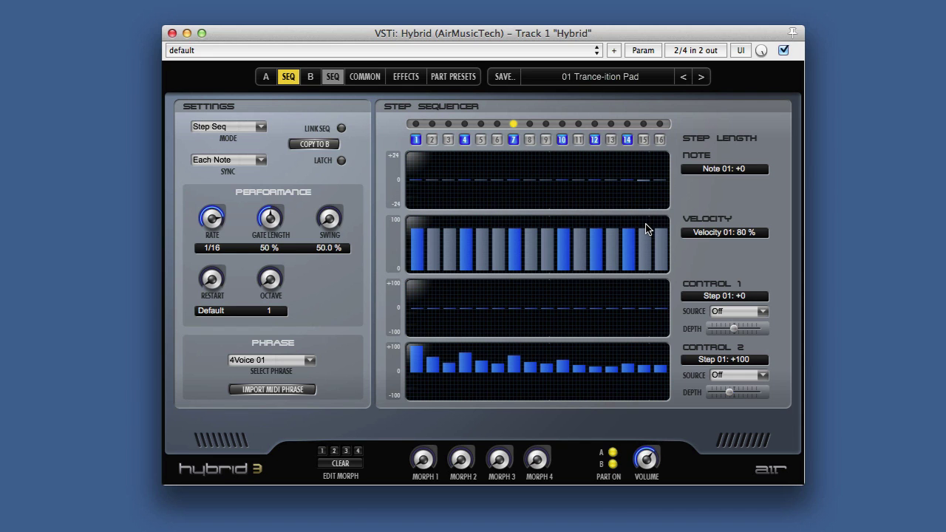
pyautogui.click(310, 360)
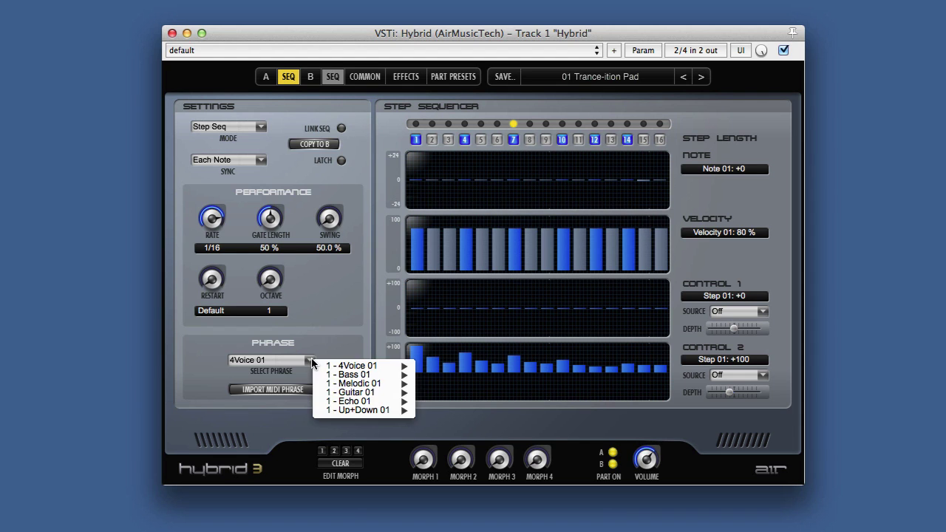
pyautogui.moveTo(369, 375)
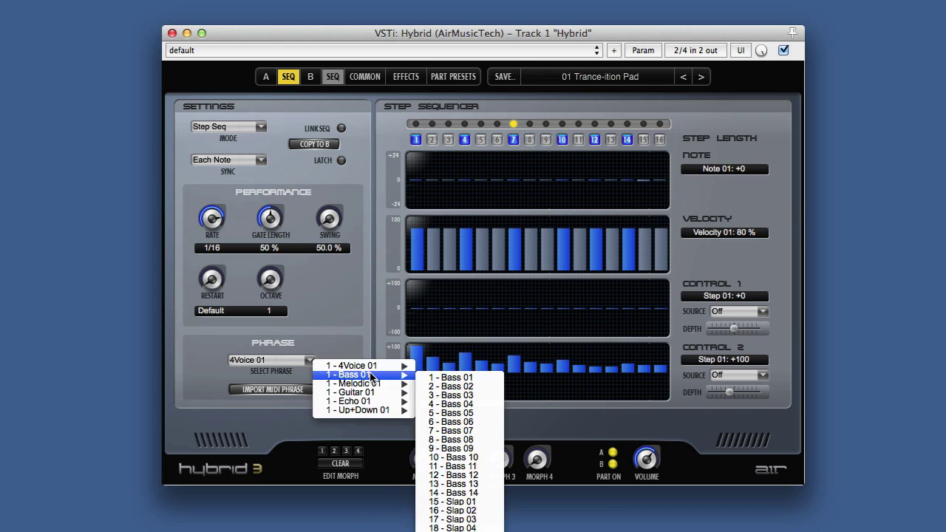
pyautogui.click(359, 351)
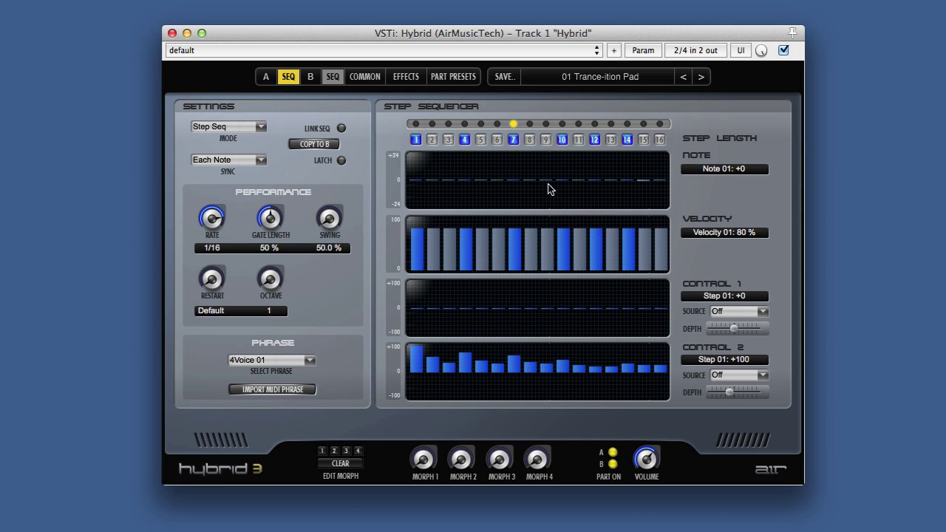
pyautogui.click(265, 77)
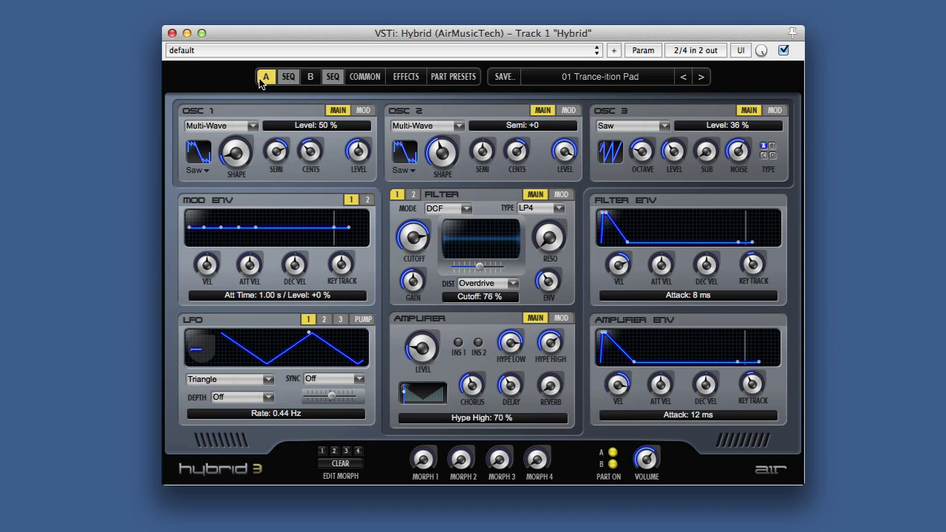
# Step: Review the common settings and look through the effects available for Part A Insert 1 without choosing one
pyautogui.click(365, 79)
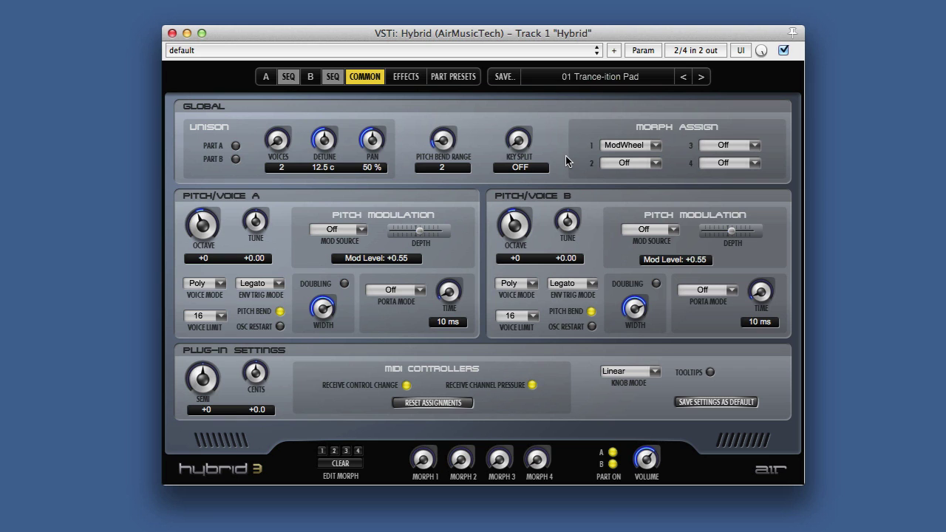
pyautogui.click(409, 78)
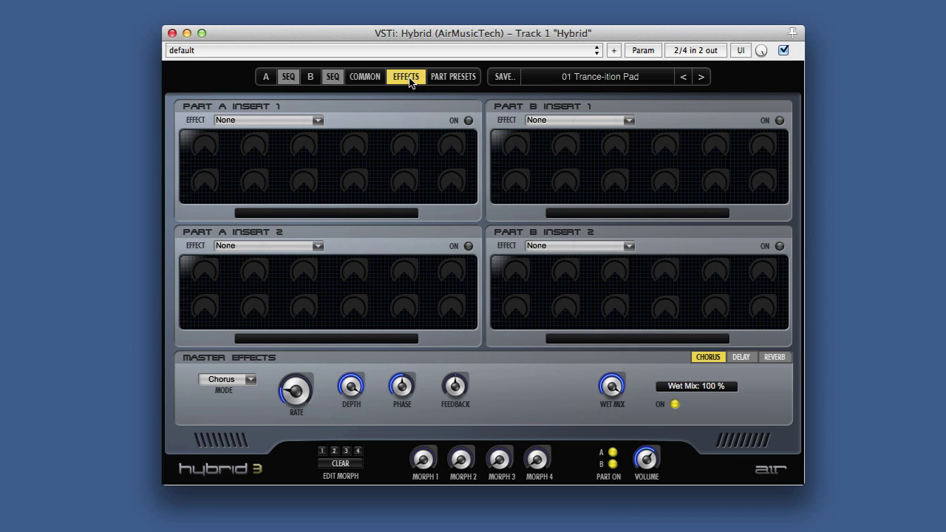
pyautogui.click(317, 120)
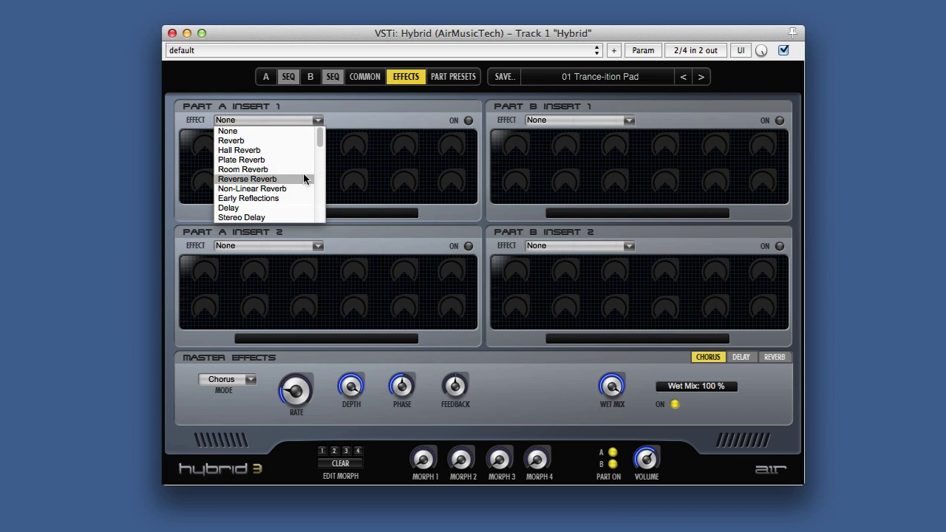
pyautogui.moveTo(320, 139)
pyautogui.mouseDown()
pyautogui.moveTo(319, 213)
pyautogui.moveTo(320, 135)
pyautogui.mouseUp()
pyautogui.click(363, 111)
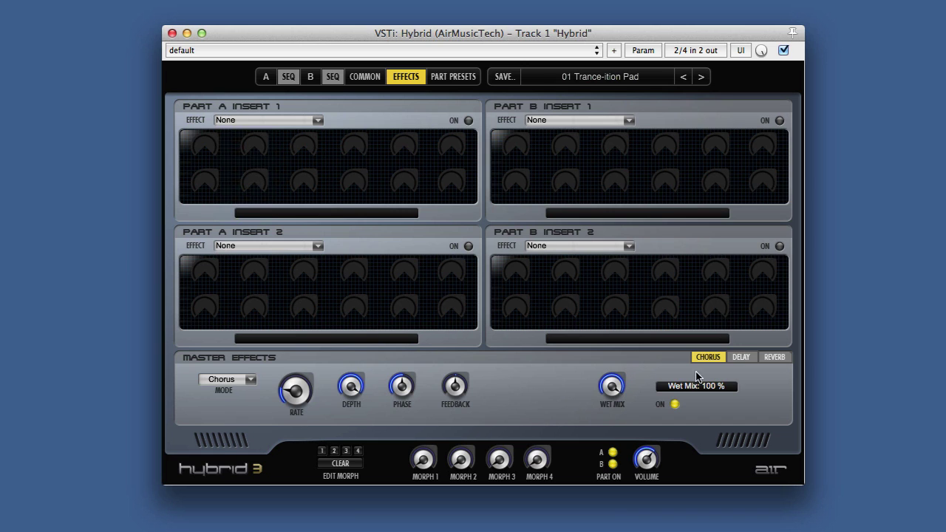
# Step: Review the master Chorus, Delay and Reverb effects, then return to part A's synthesis settings
pyautogui.click(742, 357)
pyautogui.click(708, 358)
pyautogui.click(740, 358)
pyautogui.click(774, 358)
pyautogui.click(708, 358)
pyautogui.click(266, 77)
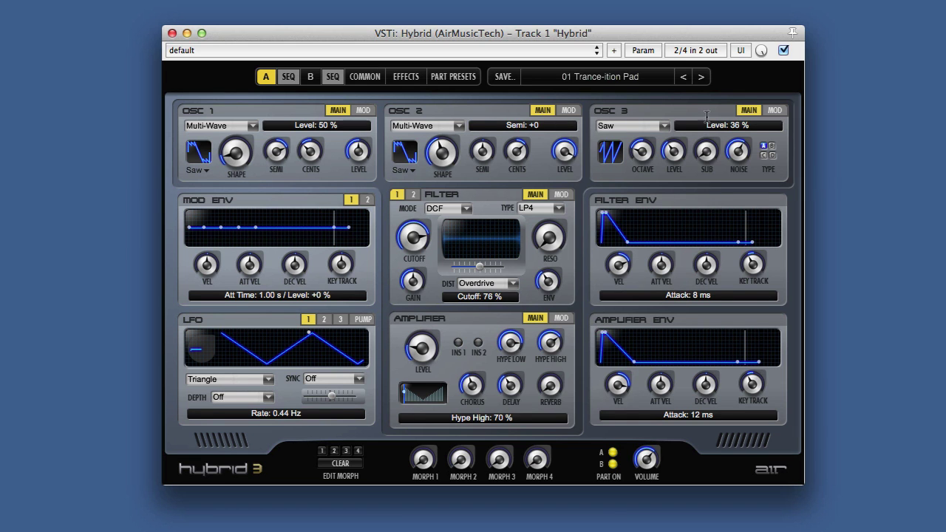
# Step: Look through the preset categories, including the V2 Patches Soft Pads and Bright Pads, without loading a preset
pyautogui.click(628, 78)
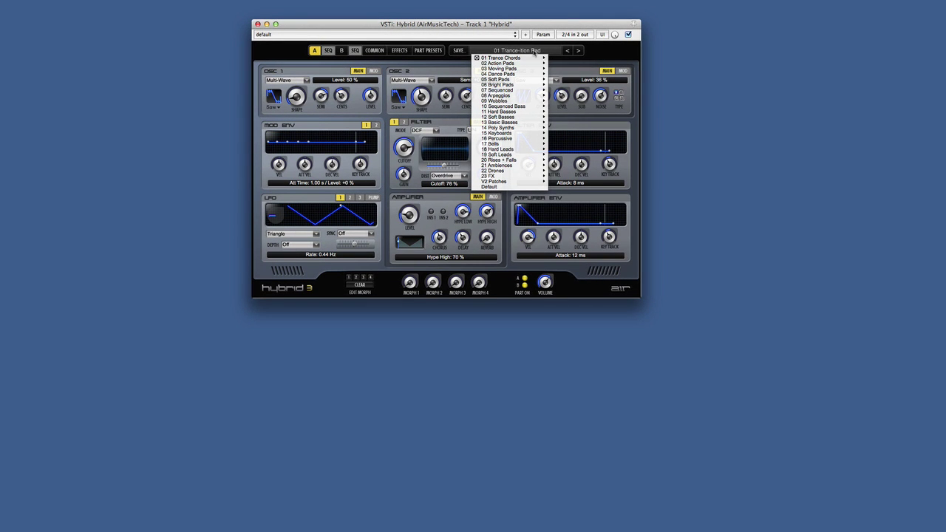
pyautogui.moveTo(517, 62)
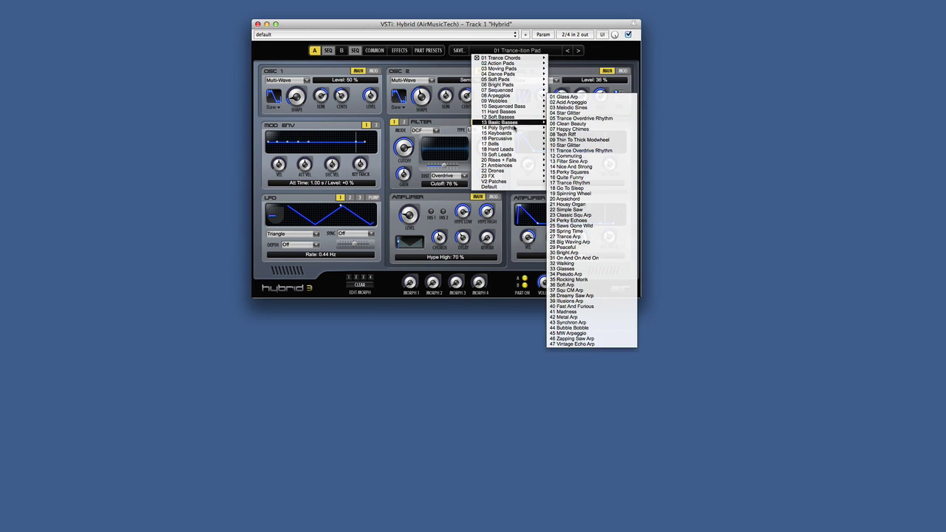
pyautogui.moveTo(516, 183)
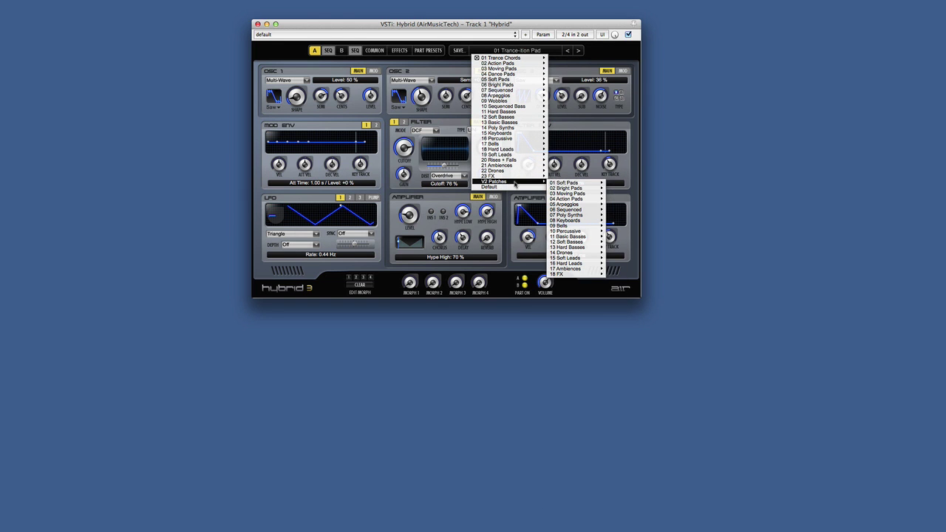
pyautogui.moveTo(570, 188)
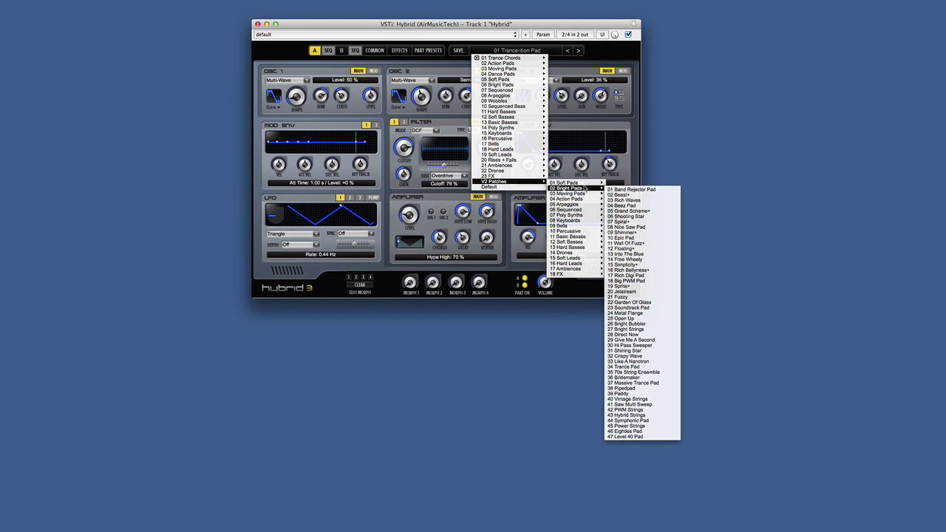
pyautogui.moveTo(585, 186)
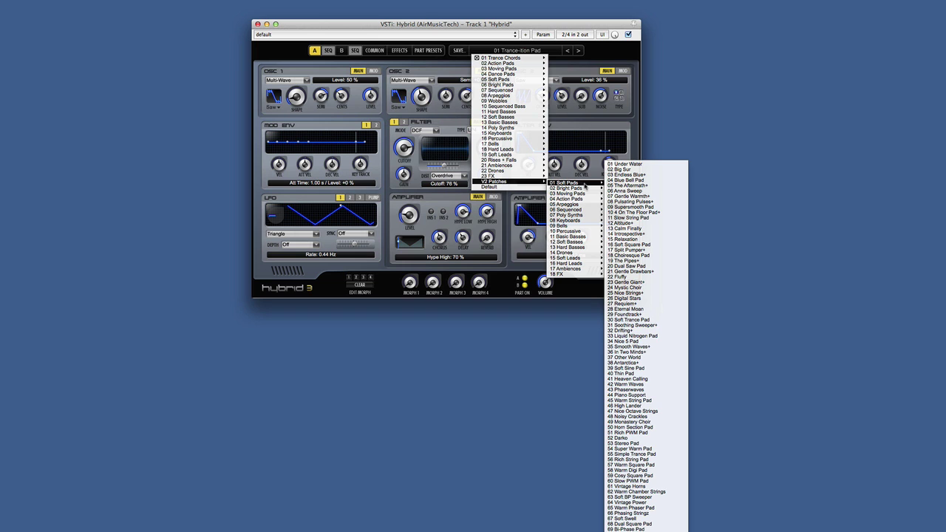
pyautogui.moveTo(527, 107)
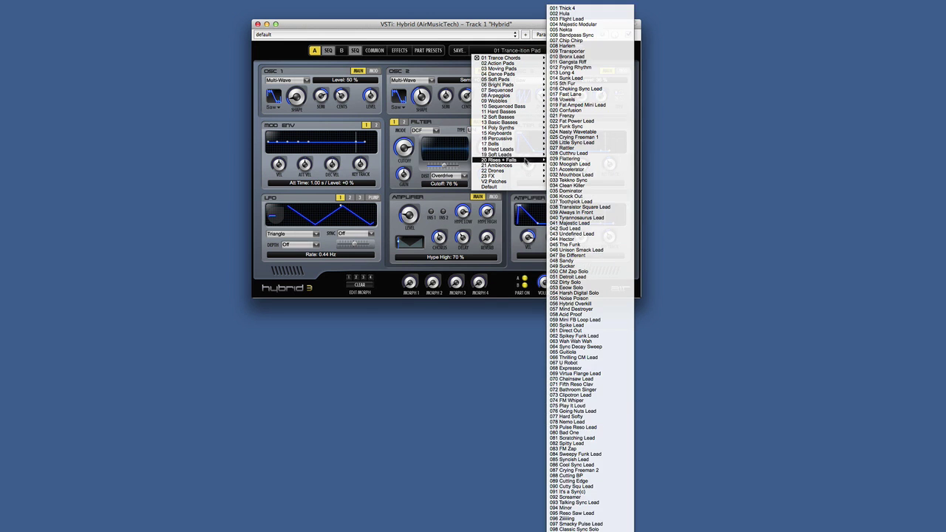
pyautogui.moveTo(526, 176)
pyautogui.click(486, 49)
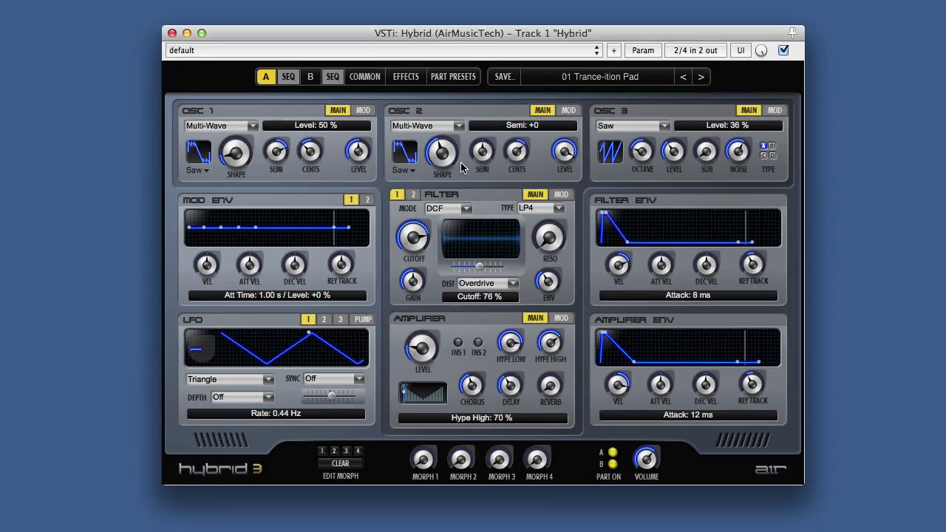
# Step: In part A's step sequencer, extend the note on step 4 by tying steps 5 and 6 to it
pyautogui.click(352, 77)
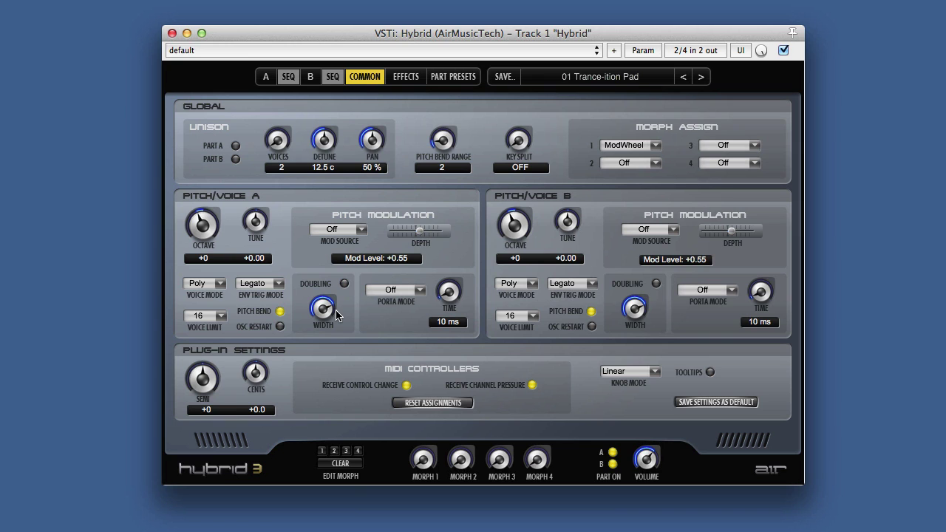
pyautogui.click(289, 77)
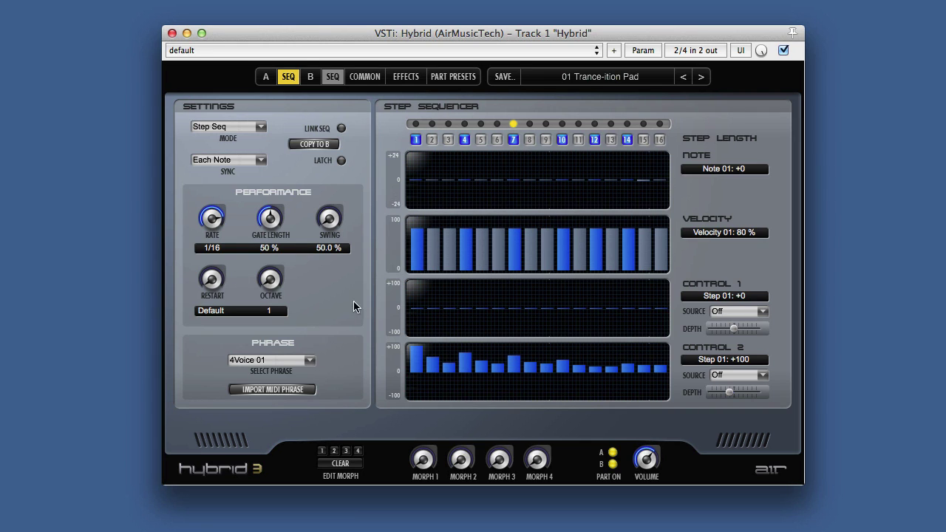
pyautogui.click(481, 139)
pyautogui.click(481, 140)
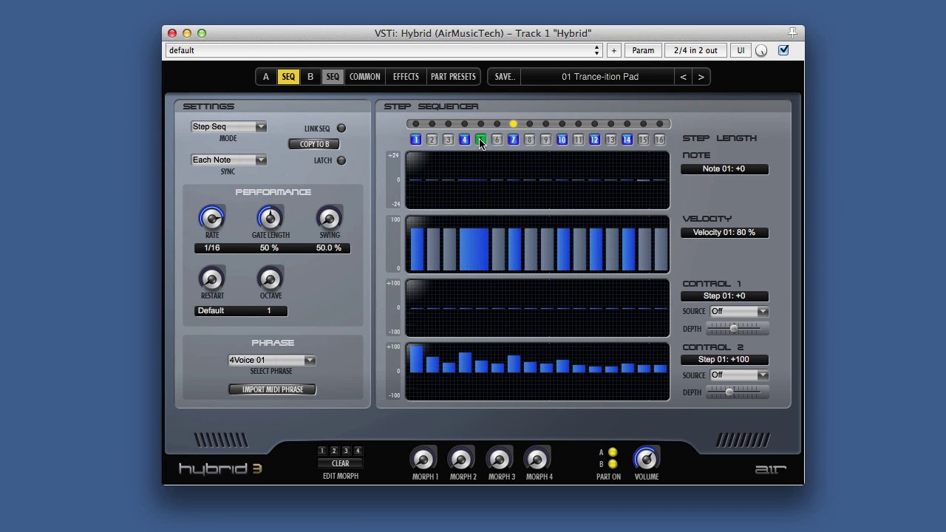
pyautogui.click(481, 142)
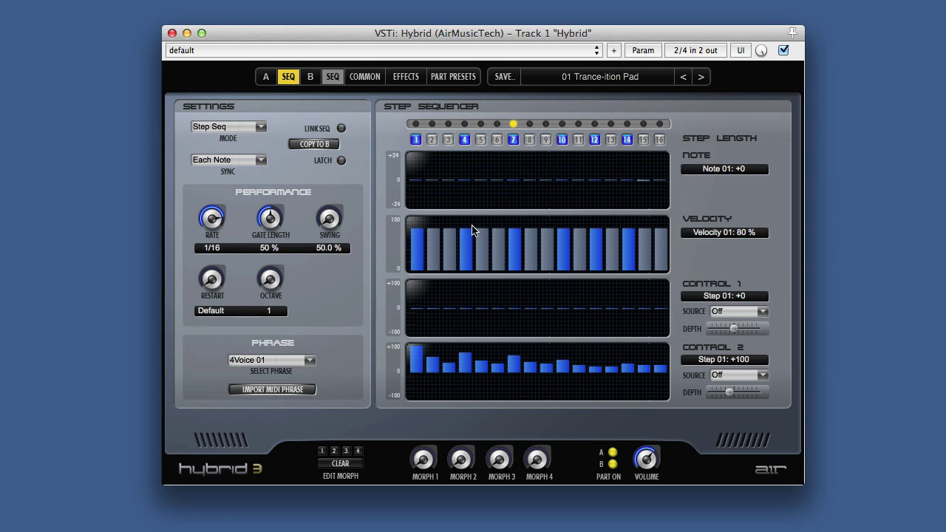
pyautogui.click(479, 144)
pyautogui.click(480, 144)
pyautogui.click(496, 144)
pyautogui.click(497, 144)
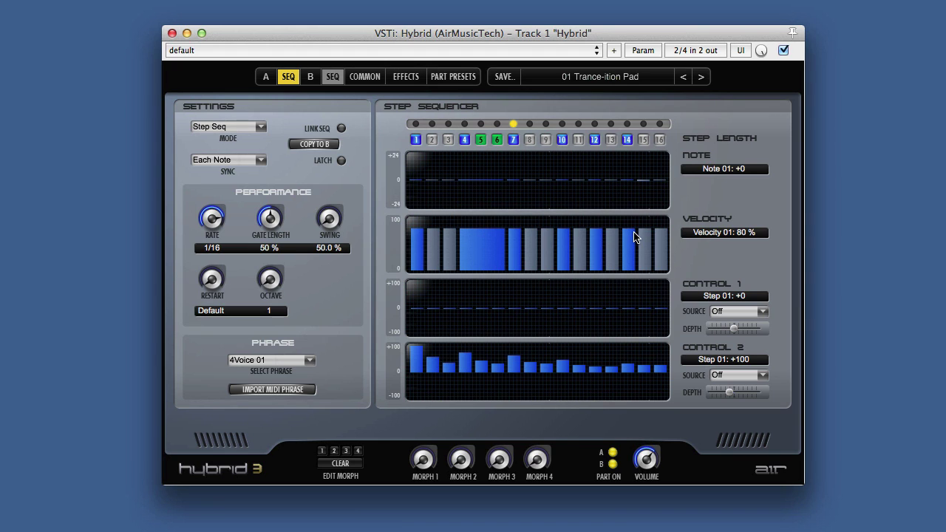
# Step: Remove the ties on sequencer steps 5 and 6, enable both as separate notes, and return to part A's settings
pyautogui.click(496, 140)
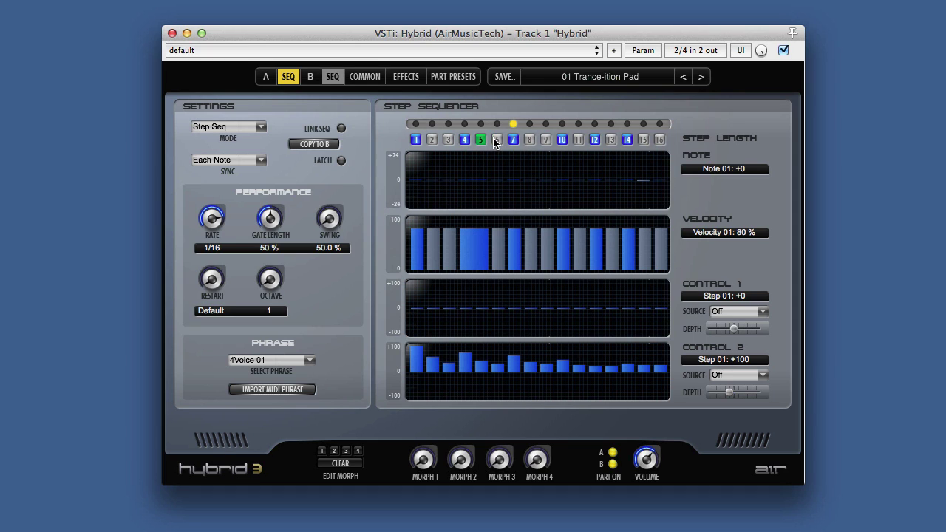
pyautogui.click(482, 142)
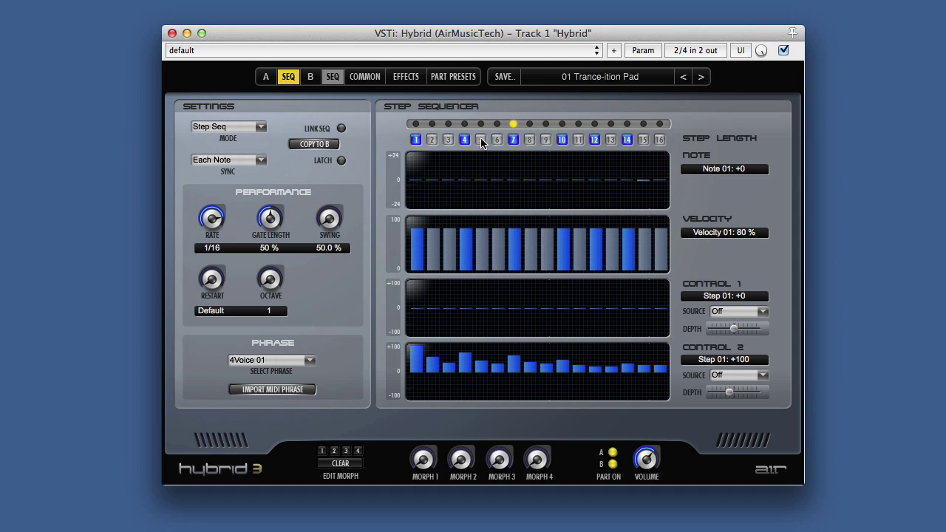
pyautogui.click(481, 141)
pyautogui.click(495, 140)
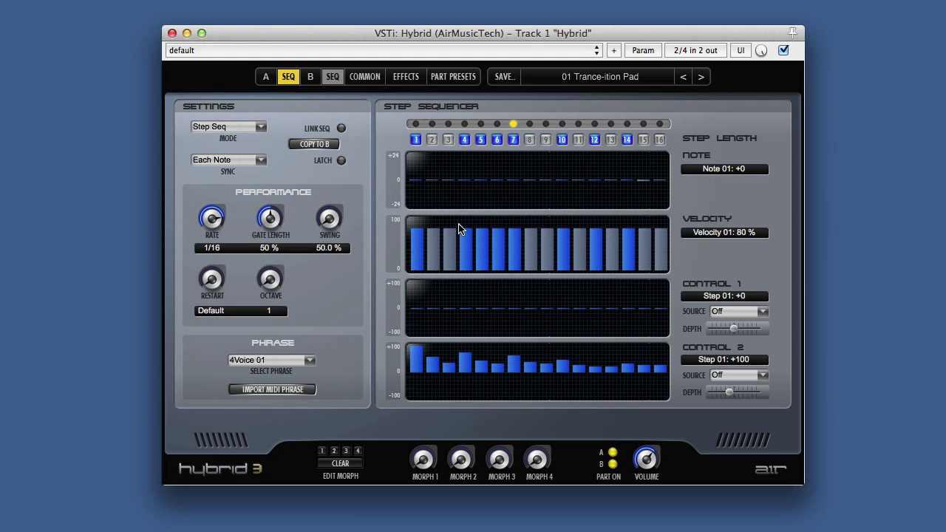
pyautogui.click(270, 76)
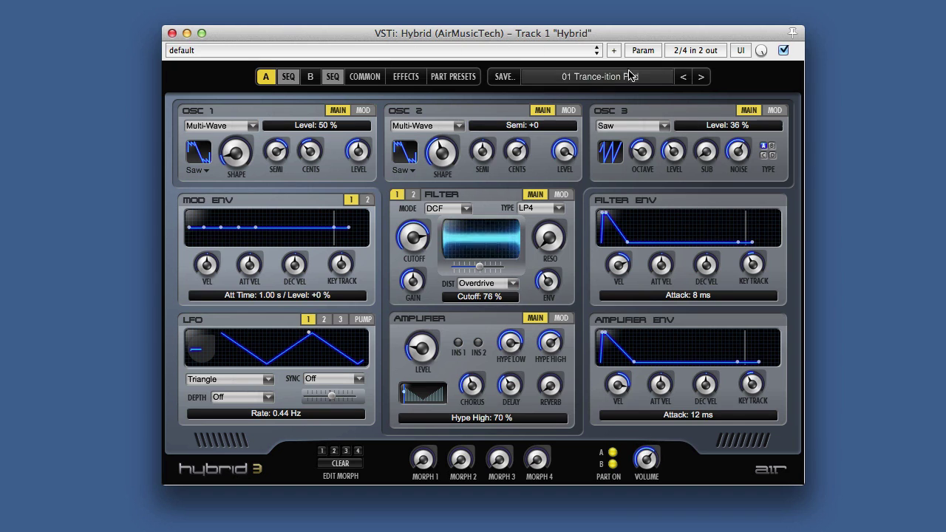
# Step: Step through the presets 02 Chuffing, 03 Phasing Pump and 04 Pulser Canyon, ending on 05 Hard Pusher
pyautogui.click(700, 77)
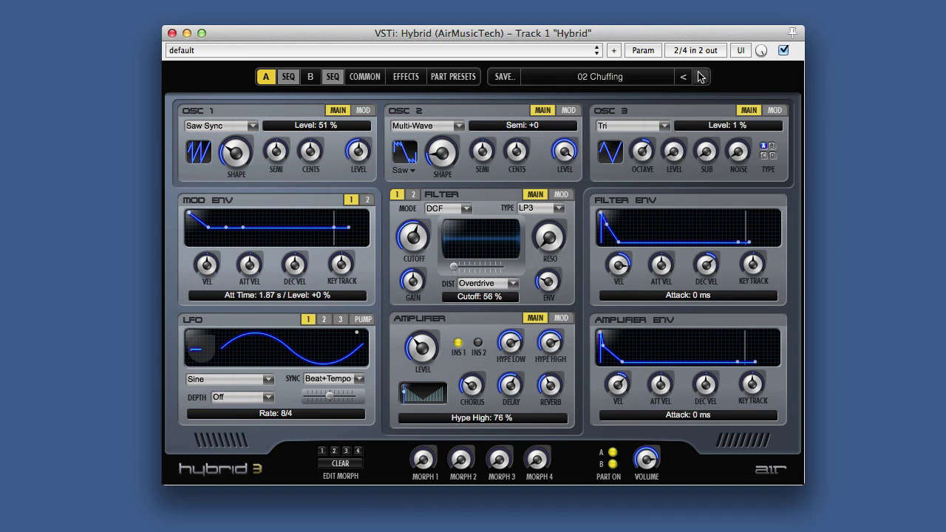
pyautogui.click(700, 77)
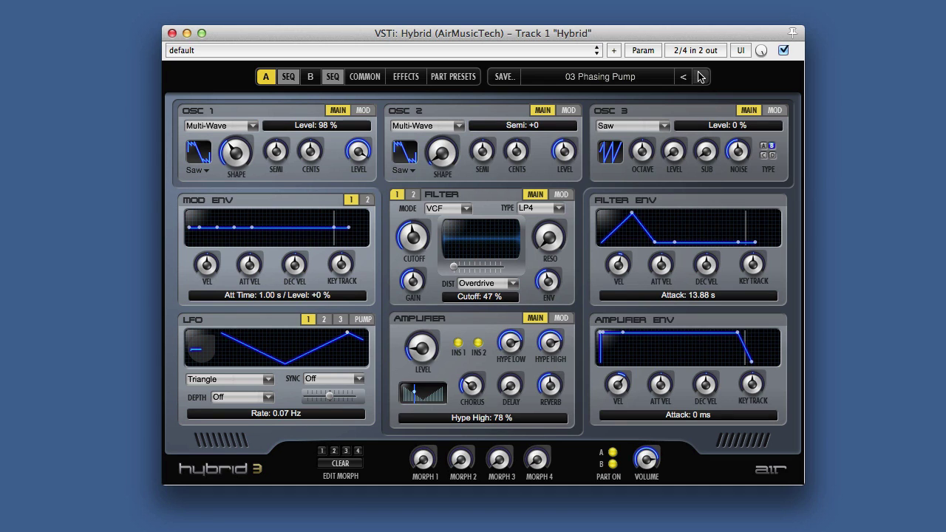
pyautogui.click(700, 76)
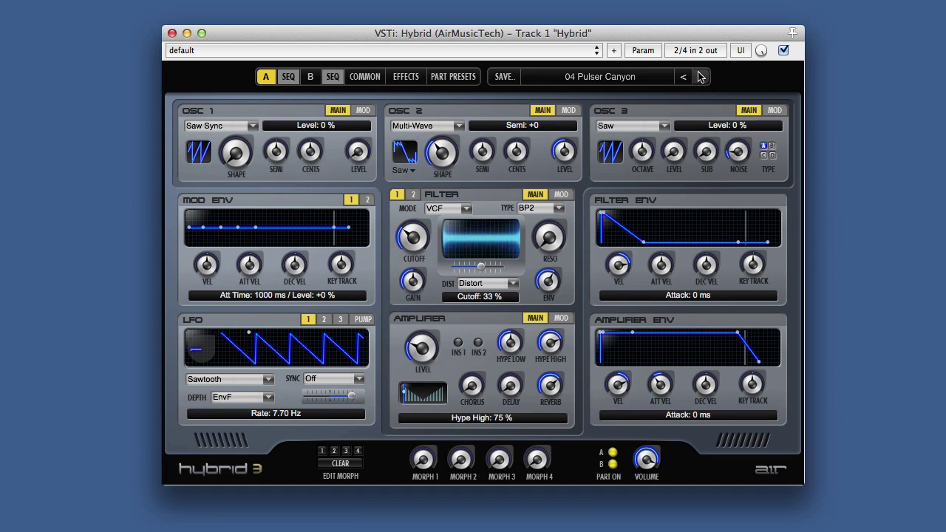
pyautogui.click(700, 76)
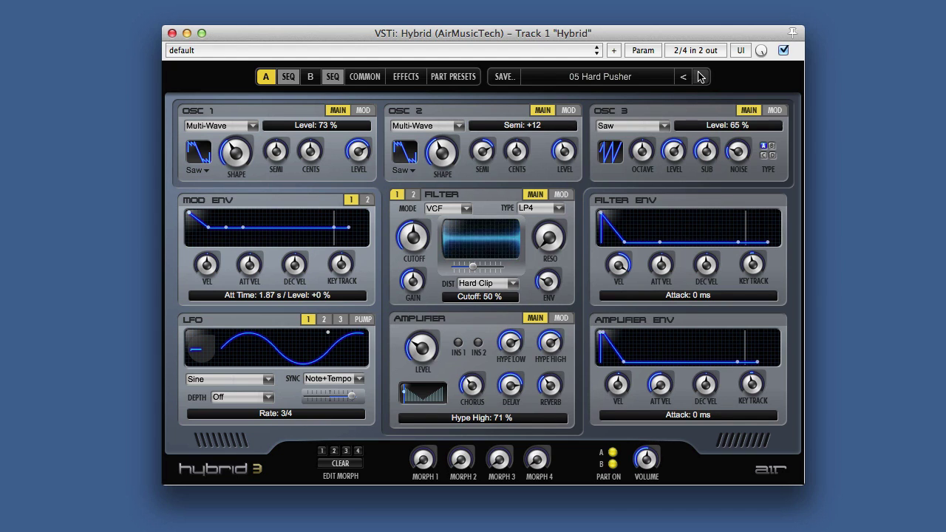
# Step: Step through 06 Busy Chords 2 to the preset 07 Club Pad and try different Hype Low and Hype High levels in its amplifier
pyautogui.click(700, 77)
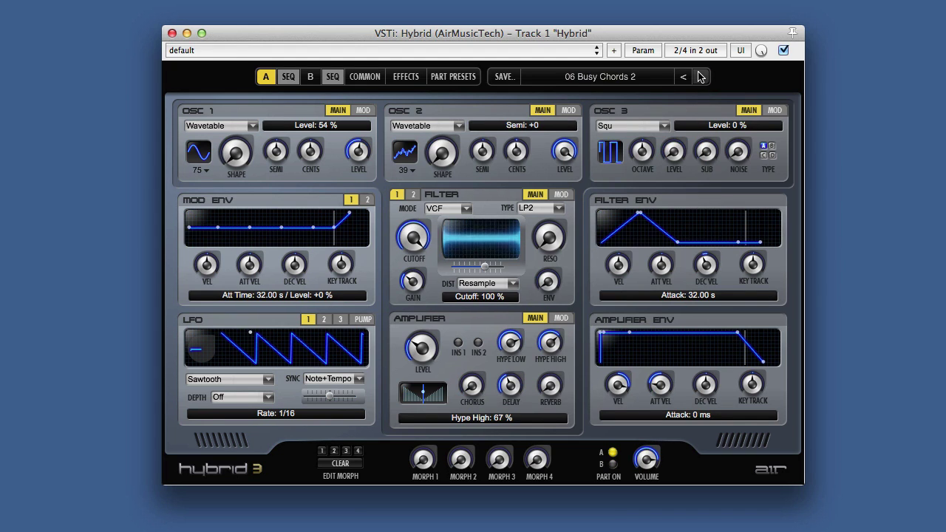
pyautogui.click(700, 76)
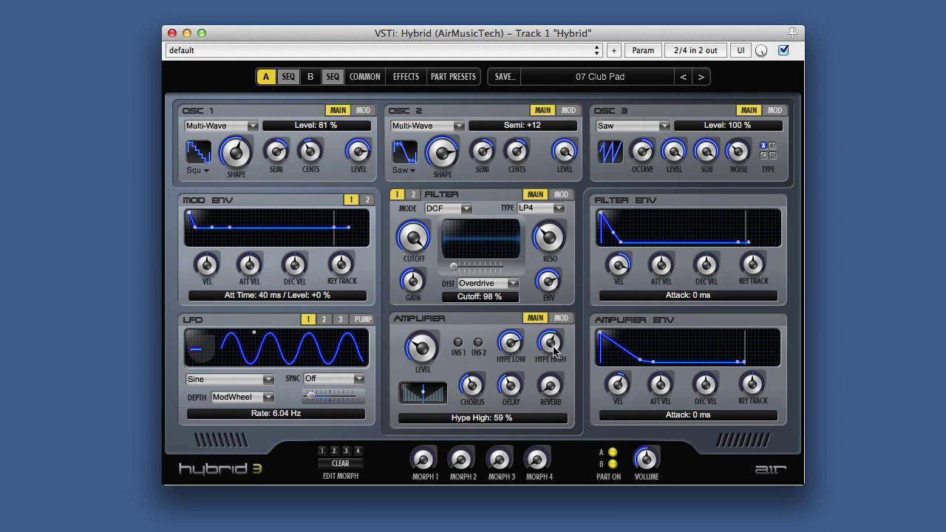
pyautogui.moveTo(556, 350)
pyautogui.mouseDown()
pyautogui.moveTo(547, 436)
pyautogui.moveTo(548, 371)
pyautogui.moveTo(570, 278)
pyautogui.moveTo(557, 381)
pyautogui.moveTo(557, 363)
pyautogui.mouseUp()
pyautogui.moveTo(515, 349); pyautogui.dragTo(520, 264)
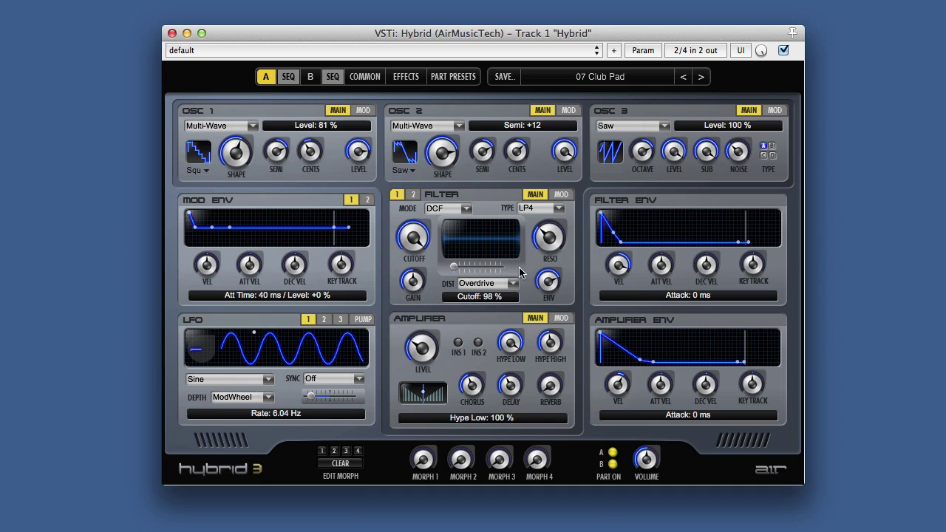
pyautogui.moveTo(551, 346); pyautogui.dragTo(549, 326)
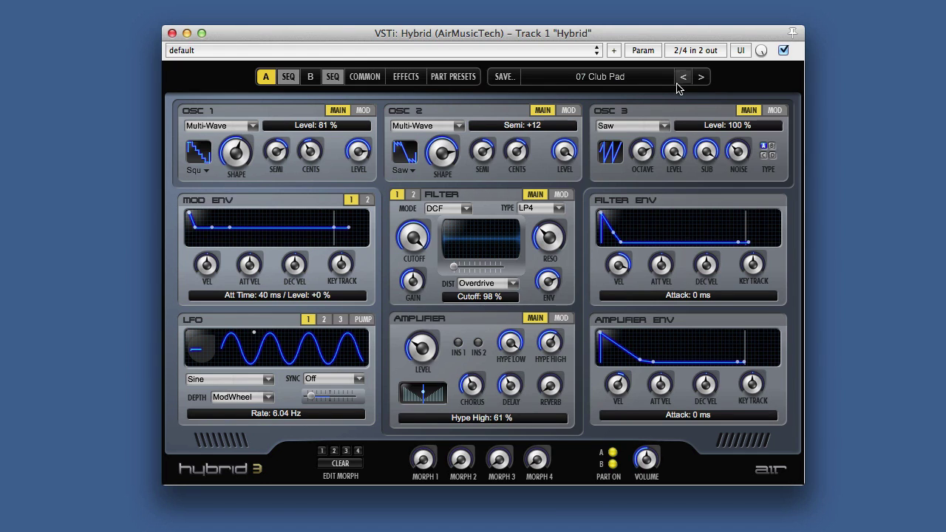
pyautogui.moveTo(515, 349); pyautogui.dragTo(511, 452)
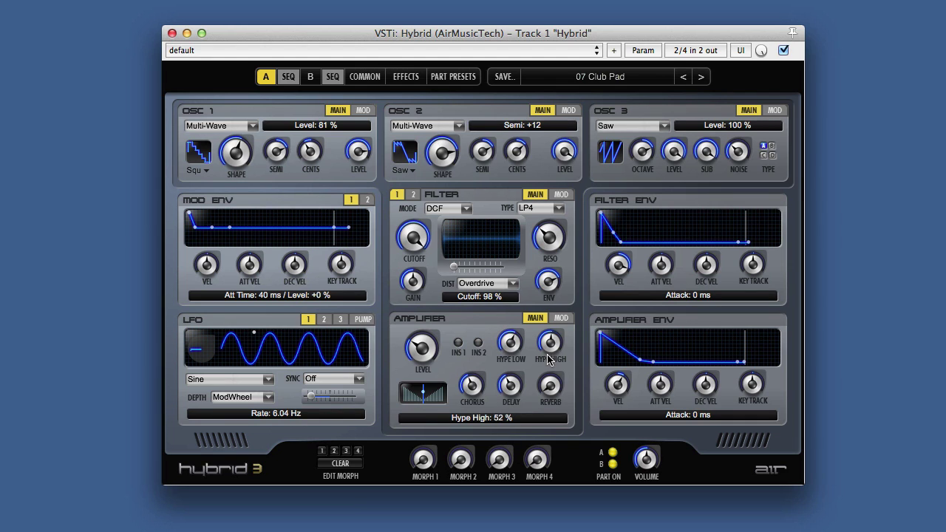
pyautogui.moveTo(552, 346); pyautogui.dragTo(563, 373)
# Step: Step through the presets 08 Wide Pumper and 09 Pulse Fuzz, and load 004 Introspection from the 07 Sequenced category
pyautogui.click(701, 78)
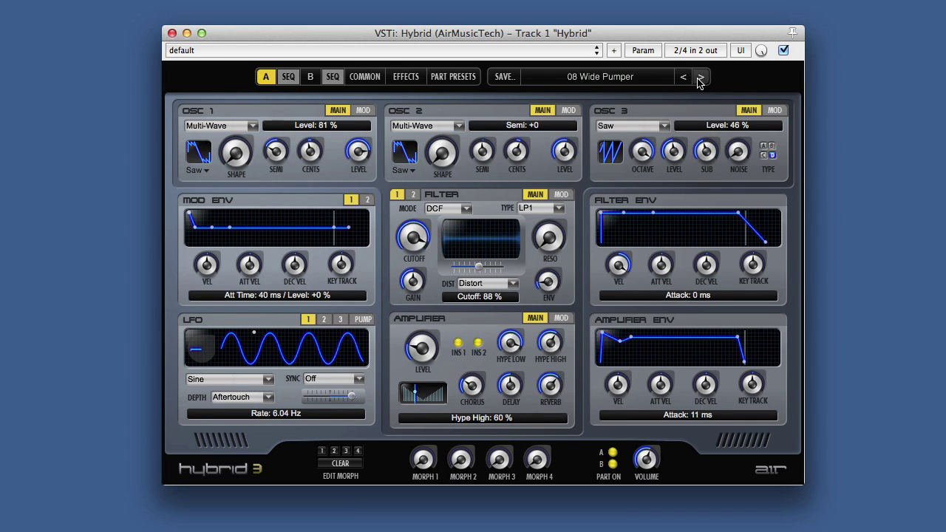
pyautogui.click(700, 77)
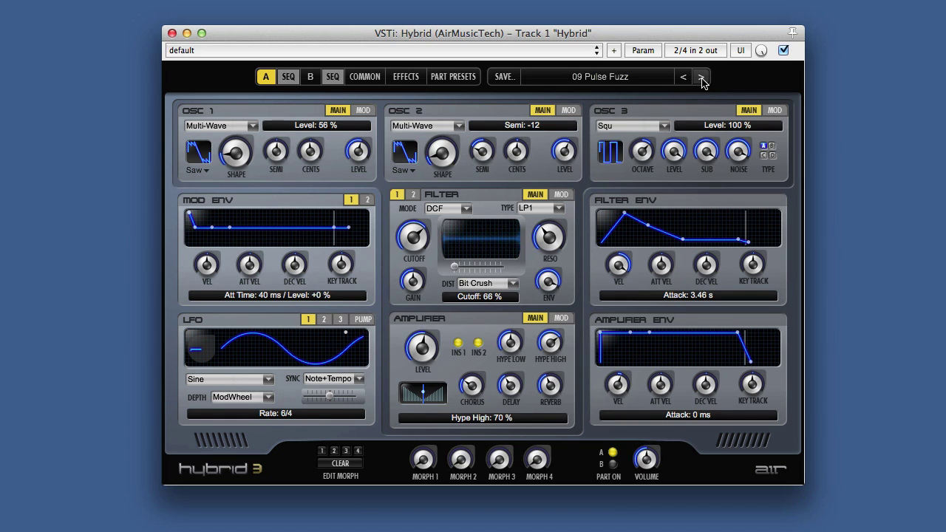
pyautogui.click(592, 80)
pyautogui.moveTo(596, 91)
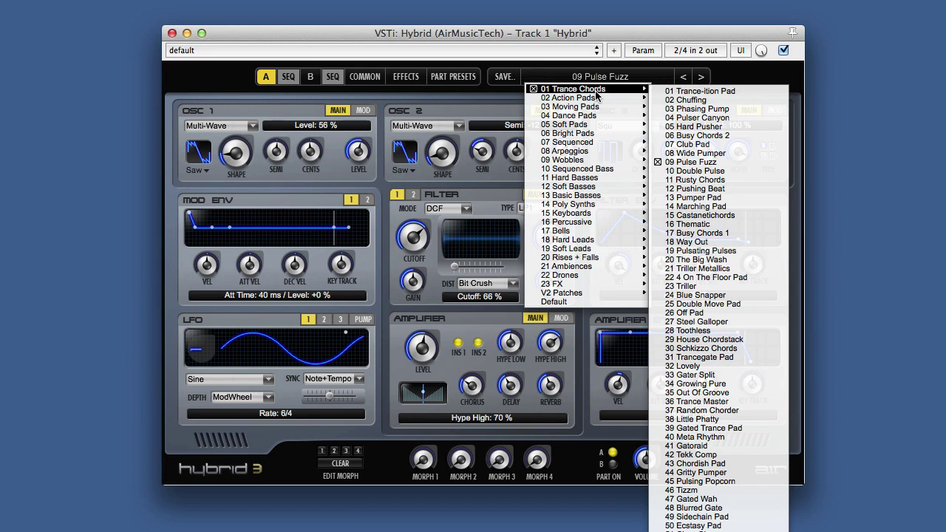
pyautogui.moveTo(599, 142)
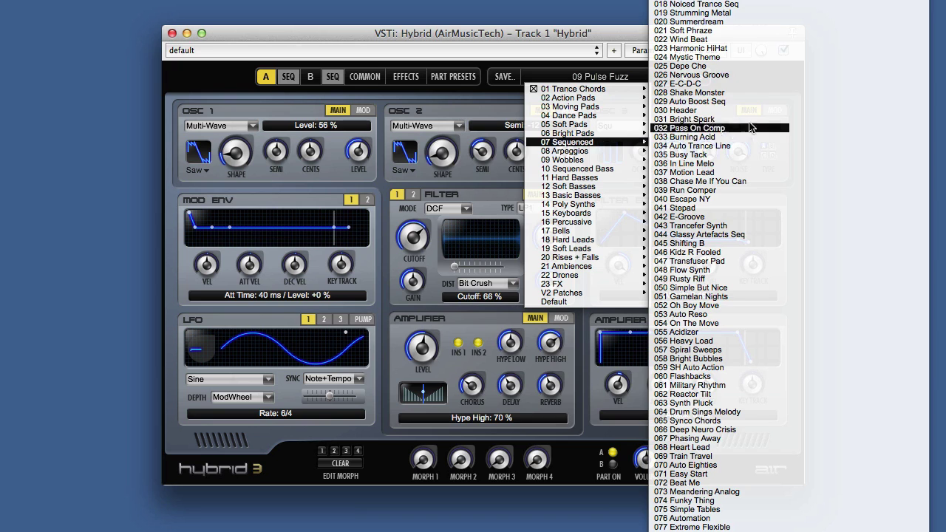
pyautogui.press('Return')
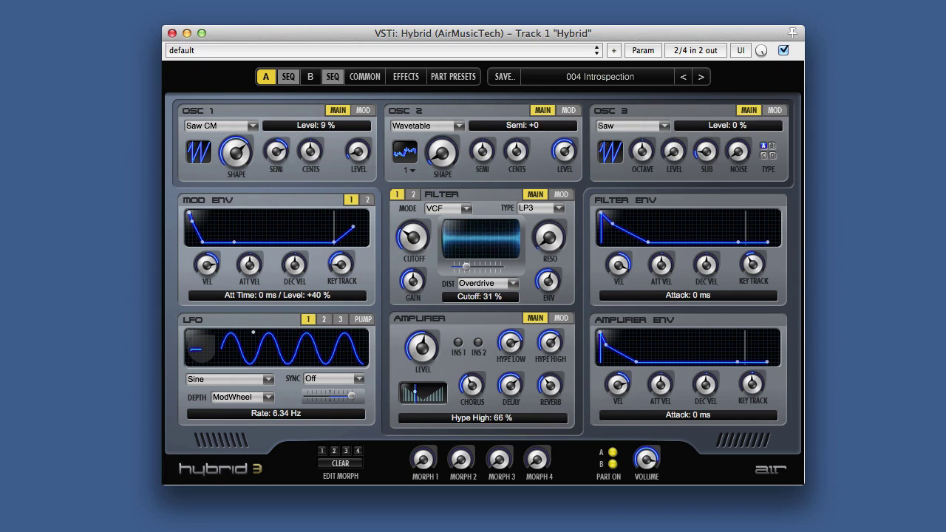
# Step: In the common settings, switch voice doubling off and back on for parts A and B, and return to part A's settings
pyautogui.click(354, 77)
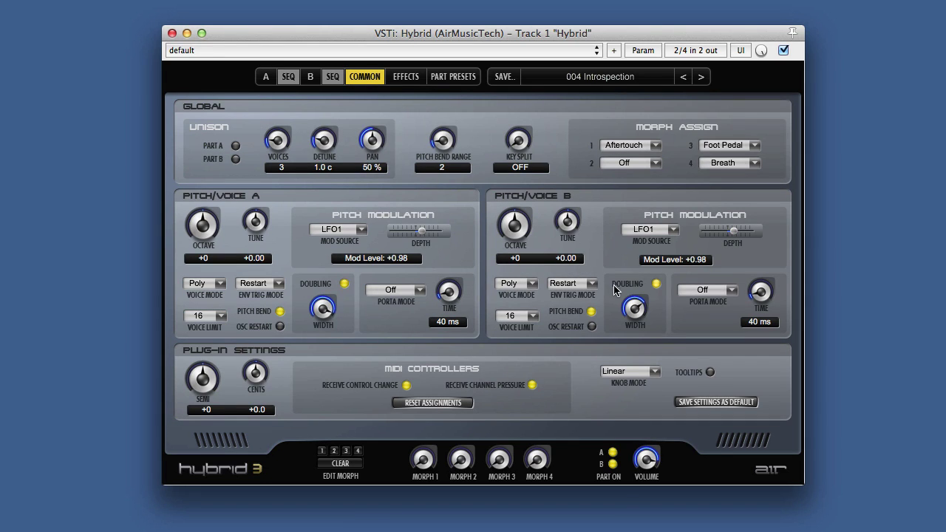
pyautogui.click(655, 284)
pyautogui.click(344, 283)
pyautogui.click(344, 283)
pyautogui.click(656, 284)
pyautogui.click(266, 76)
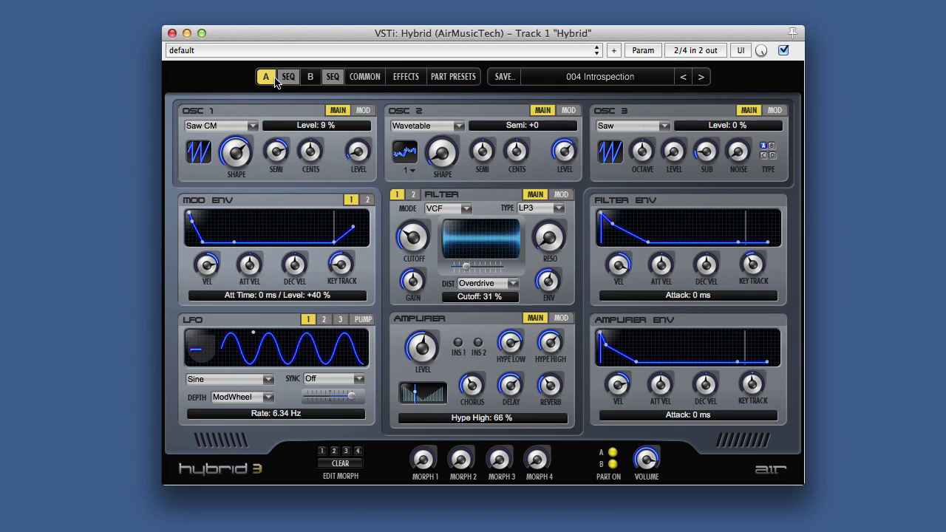
# Step: Look through the preset categories, including 04 Dance Pads and 05 Soft Pads, without loading a preset
pyautogui.click(621, 79)
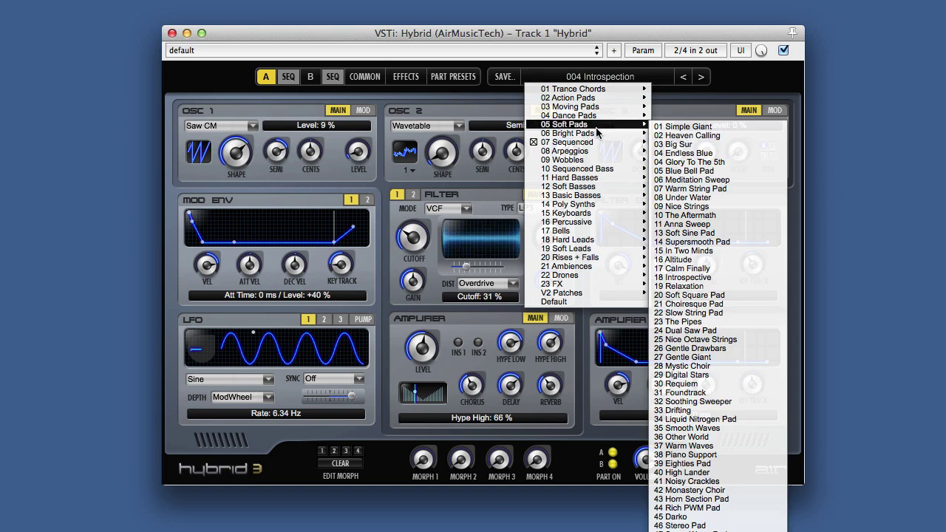
pyautogui.moveTo(600, 143)
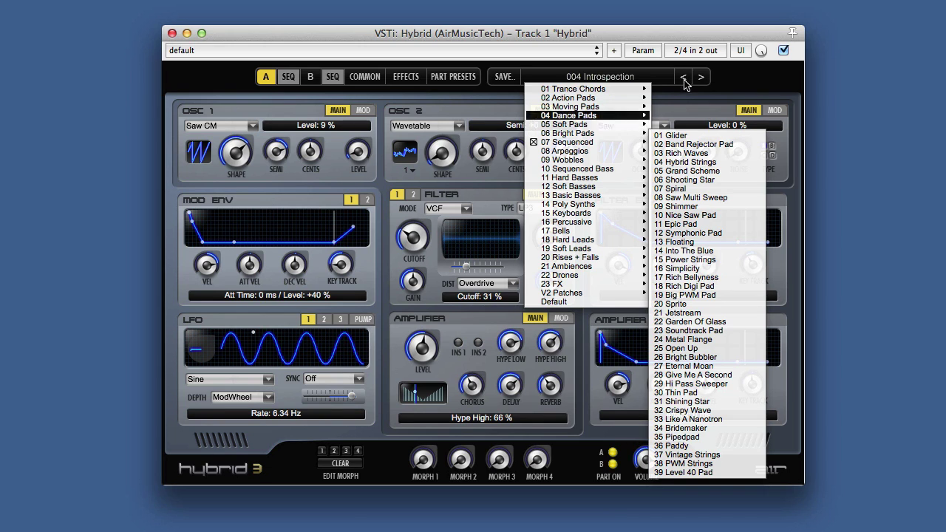
pyautogui.click(752, 79)
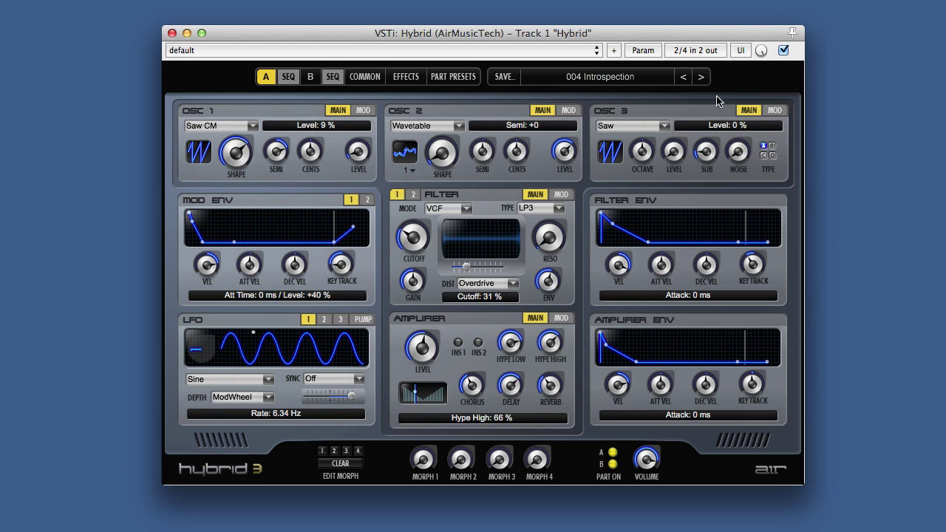
pyautogui.click(613, 80)
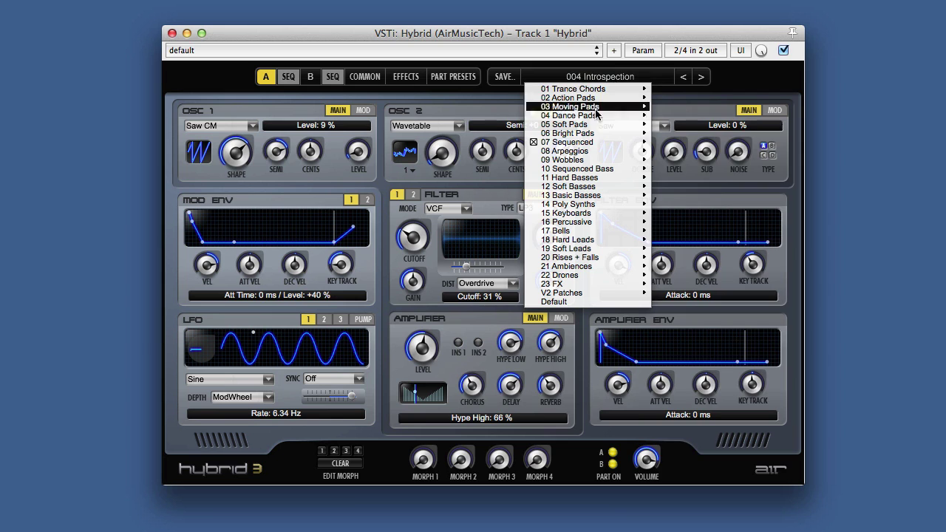
pyautogui.moveTo(596, 144)
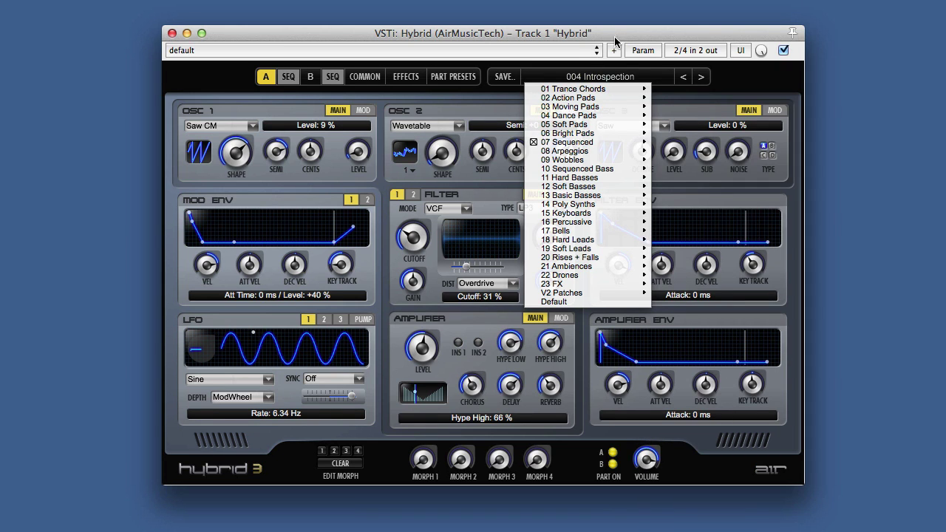
pyautogui.click(622, 39)
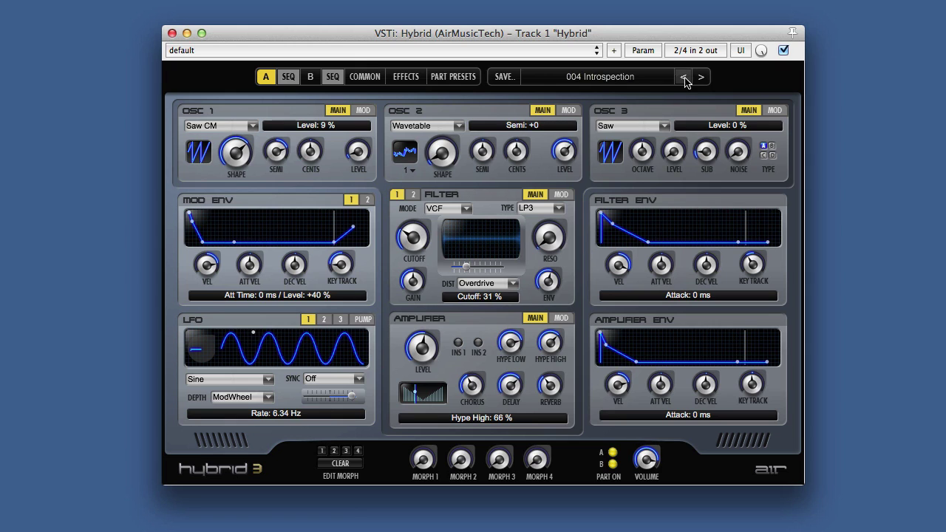
# Step: Step back through 003 Full Move to 002 Beauty Fill, and forward again to the preset 005 Trancebahn
pyautogui.click(684, 78)
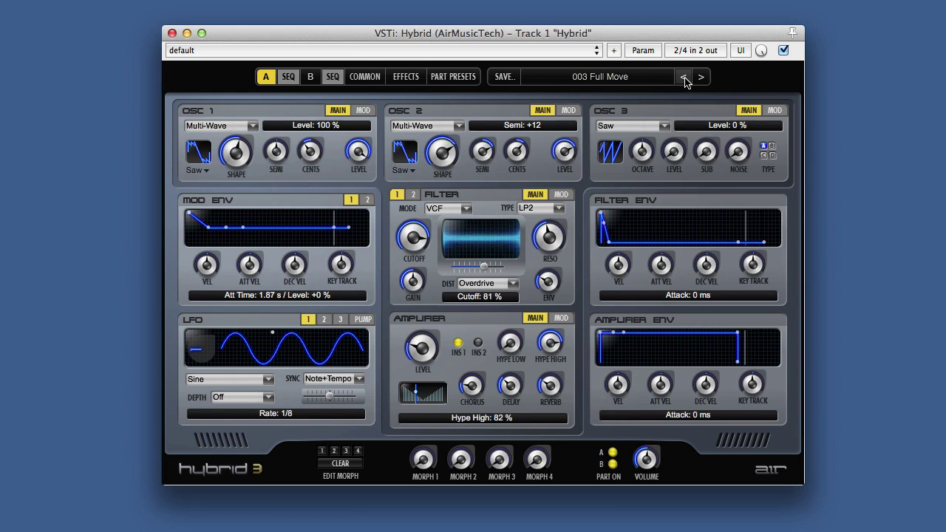
pyautogui.click(683, 78)
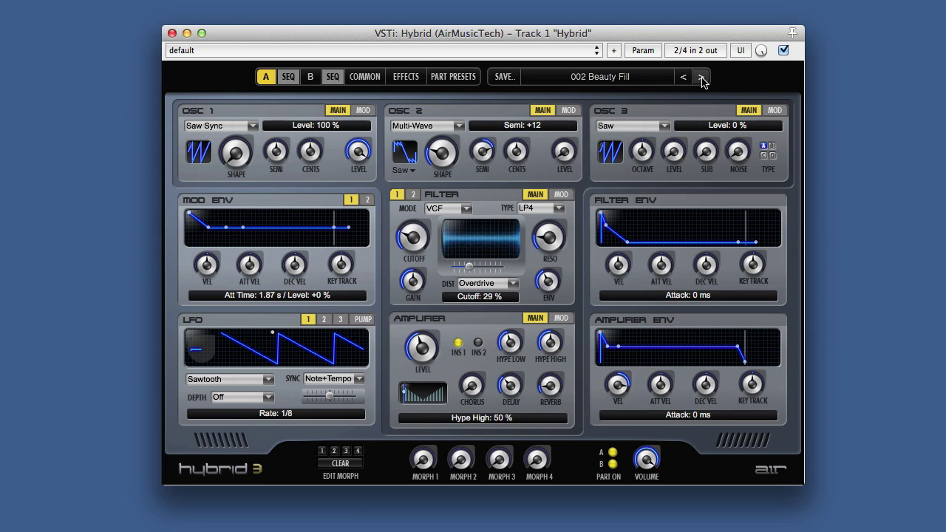
pyautogui.click(702, 77)
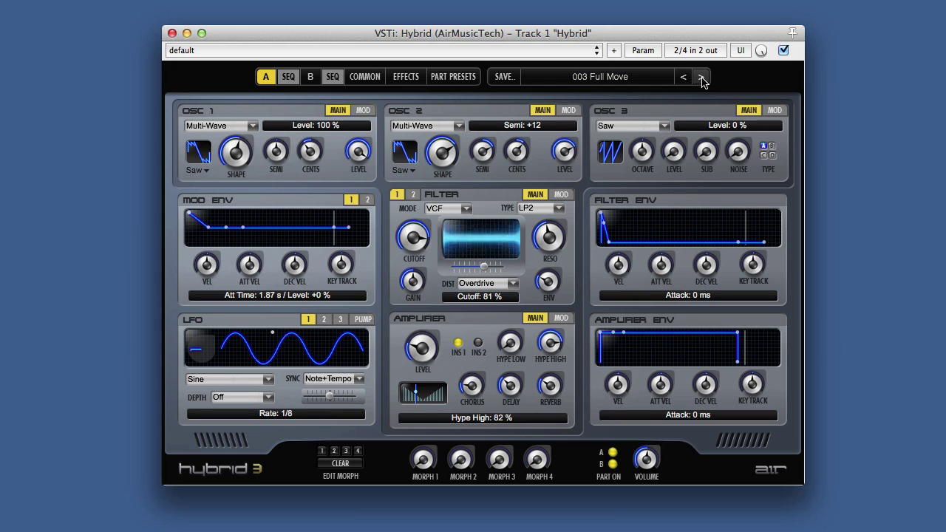
pyautogui.click(702, 76)
pyautogui.click(702, 77)
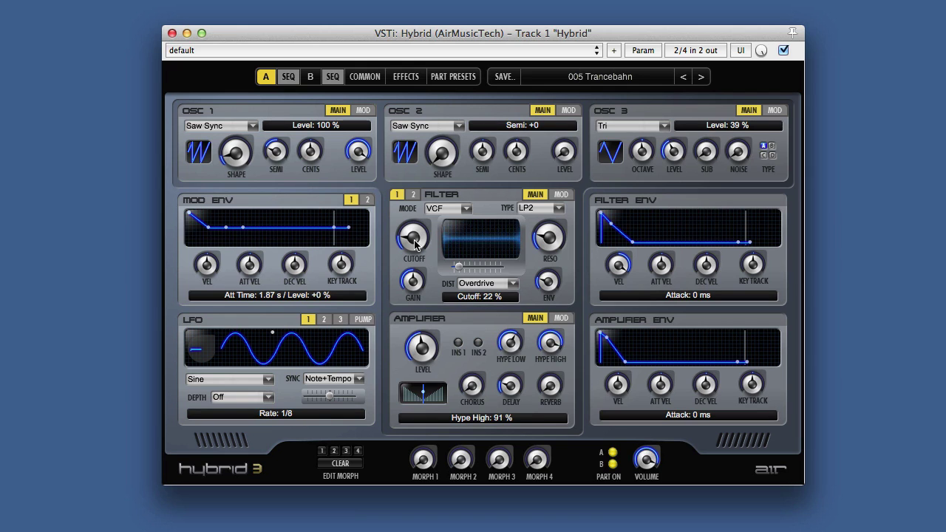
# Step: In part B, try out the filter's cutoff and resonance and raise the amplifier's Hype High level
pyautogui.click(311, 76)
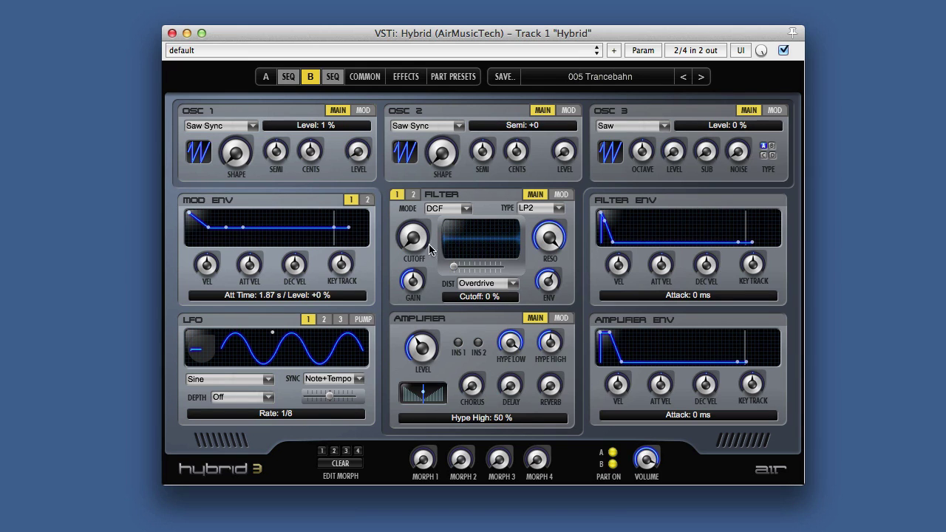
pyautogui.moveTo(418, 247); pyautogui.dragTo(416, 238)
pyautogui.moveTo(555, 240)
pyautogui.mouseDown()
pyautogui.moveTo(545, 279)
pyautogui.moveTo(547, 234)
pyautogui.mouseUp()
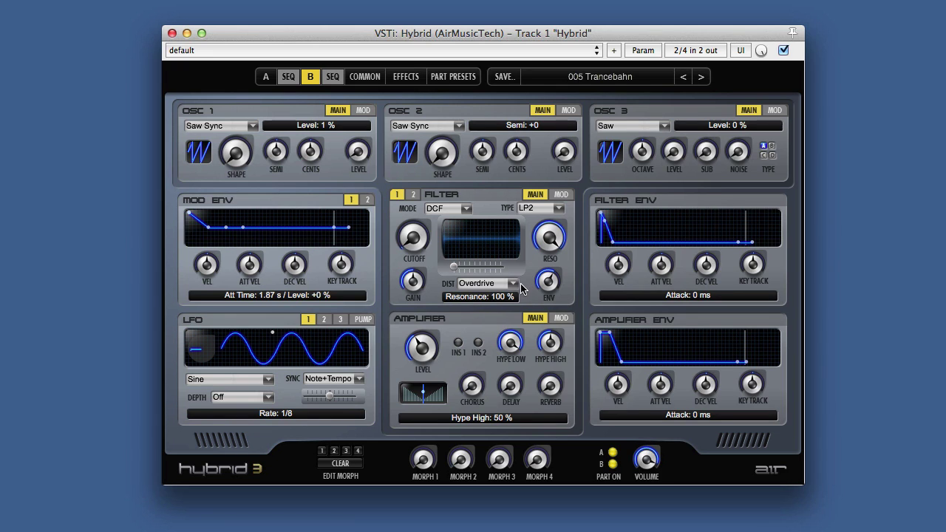
pyautogui.moveTo(548, 349); pyautogui.dragTo(527, 314)
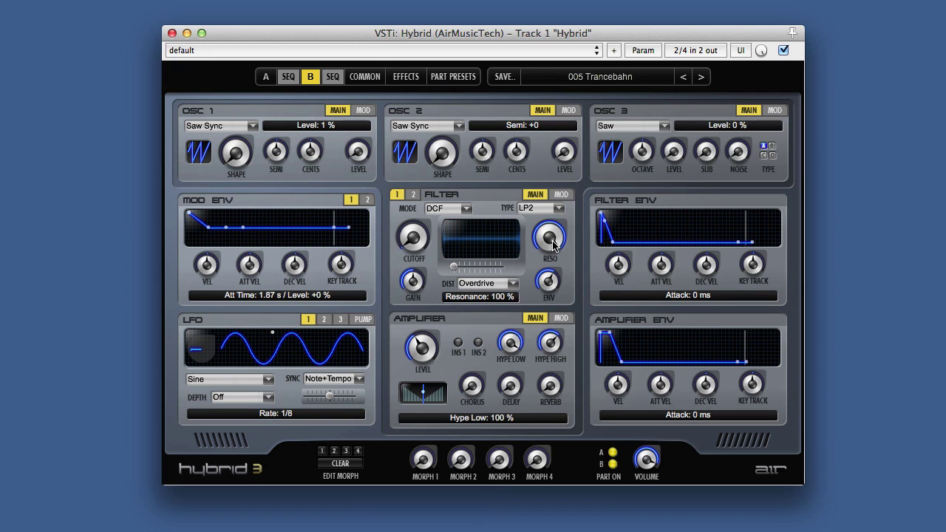
# Step: Compare part A's settings with part B's, and check the common settings of the preset
pyautogui.click(266, 77)
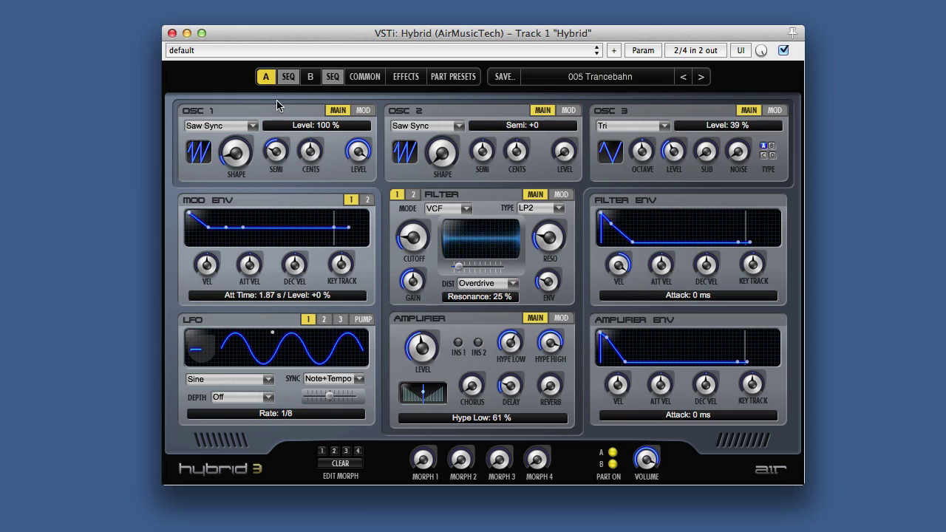
pyautogui.click(310, 77)
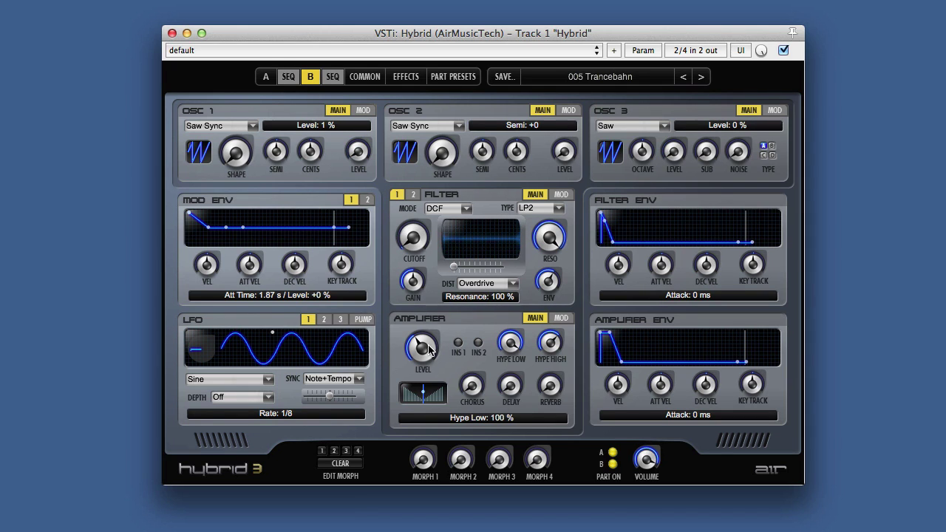
pyautogui.moveTo(429, 350)
pyautogui.mouseDown()
pyautogui.moveTo(429, 359)
pyautogui.moveTo(429, 350)
pyautogui.mouseUp()
pyautogui.click(365, 77)
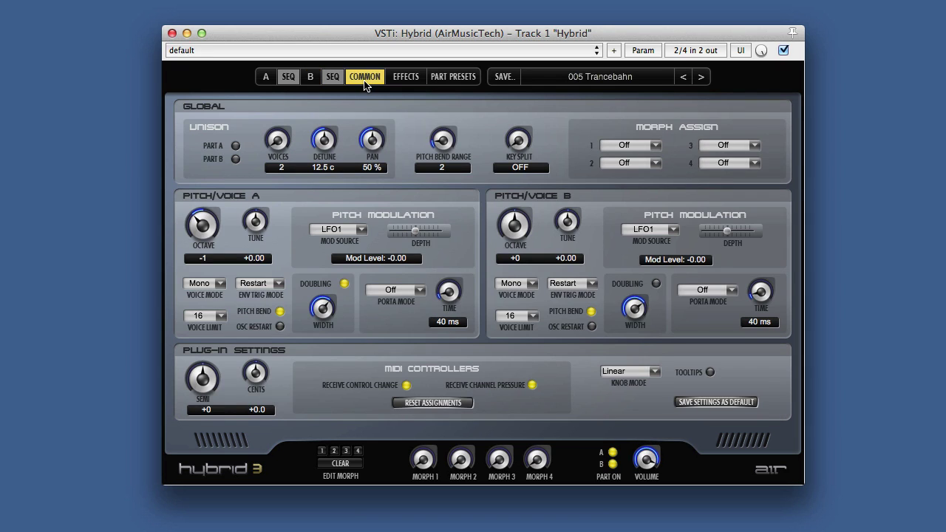
# Step: On the effects page, assign a Compressor to Part B Insert 1
pyautogui.click(404, 79)
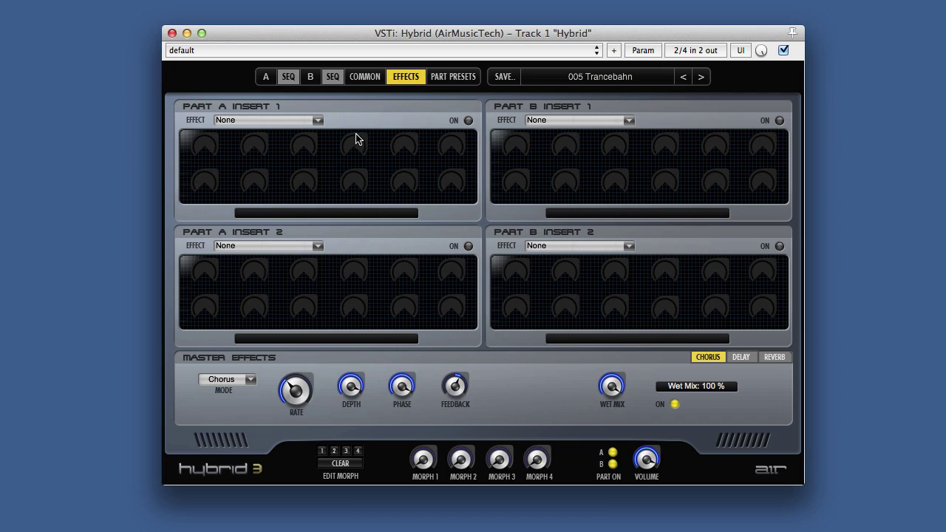
pyautogui.click(629, 120)
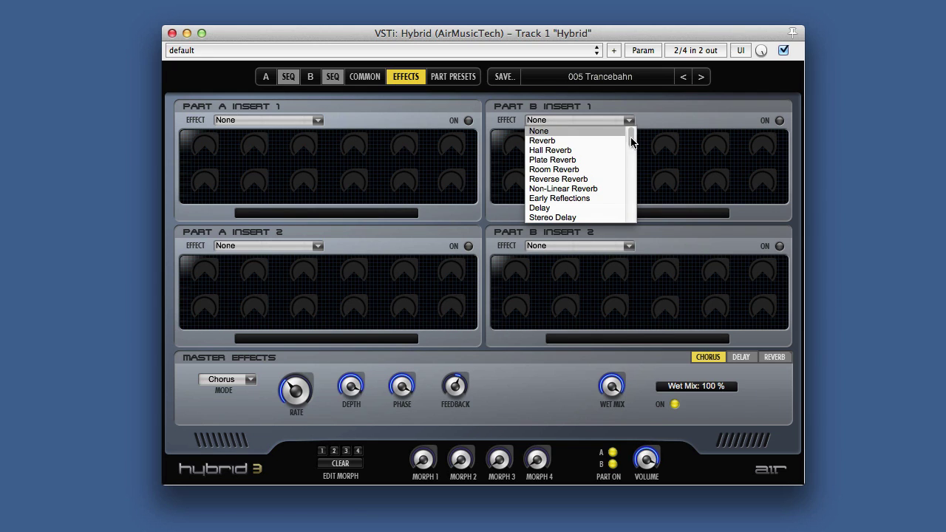
pyautogui.moveTo(632, 141); pyautogui.dragTo(634, 218)
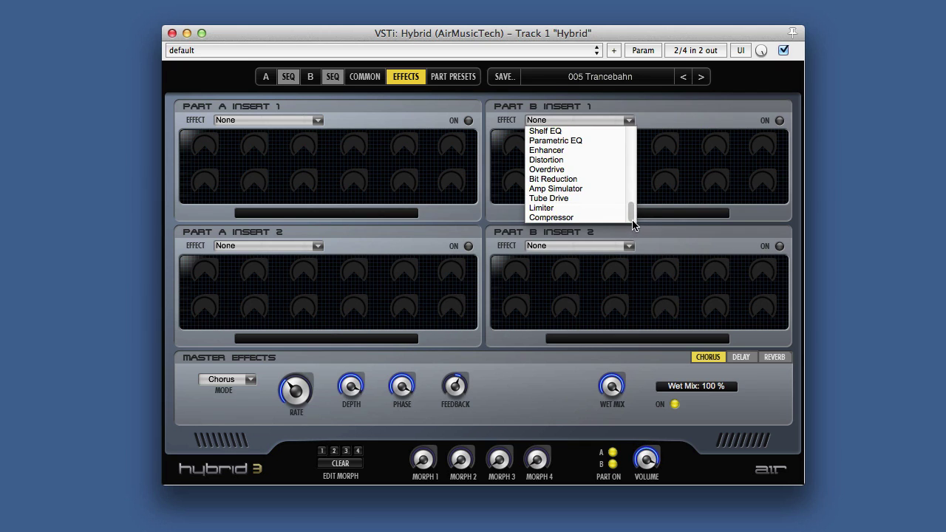
pyautogui.click(589, 216)
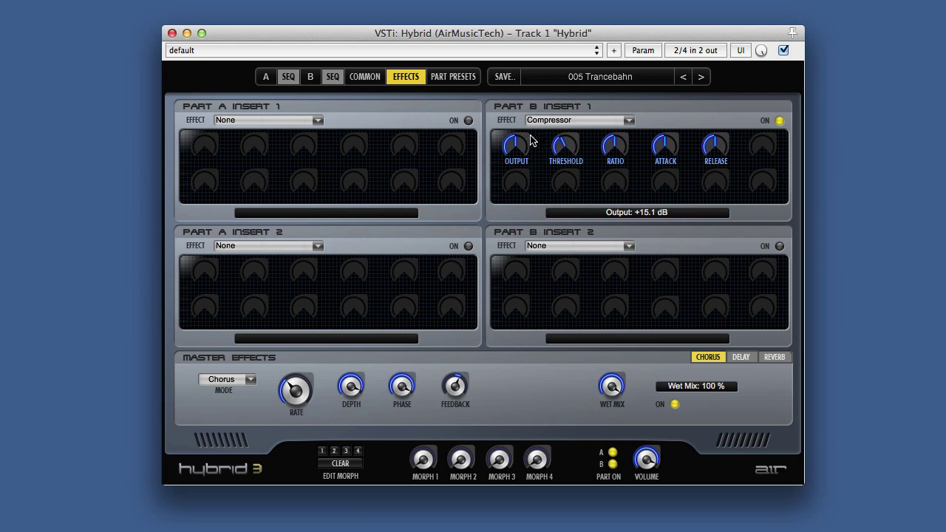
# Step: Raise the compressor's output and threshold, set its ratio to 8.7 : 1, lower the attack and set the release to 69 %
pyautogui.moveTo(520, 147); pyautogui.dragTo(520, 178)
pyautogui.moveTo(556, 142); pyautogui.dragTo(571, 109)
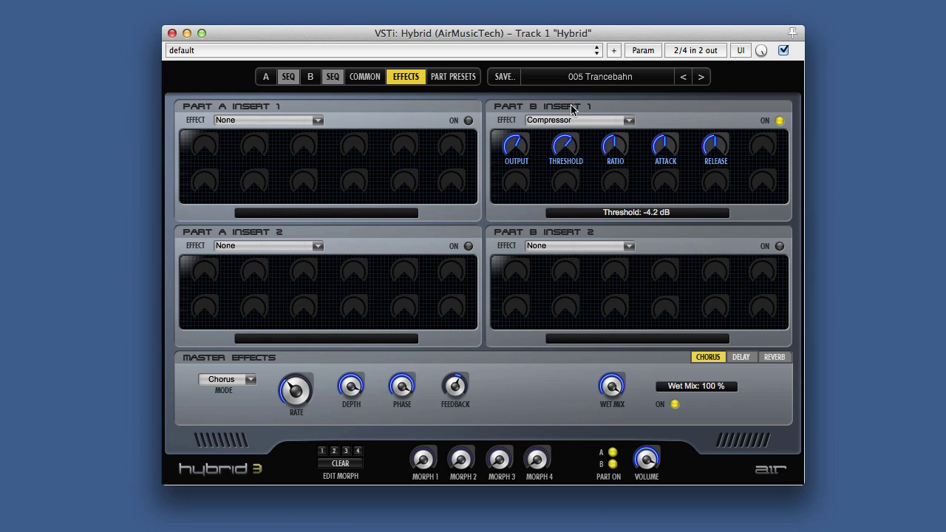
pyautogui.click(610, 142)
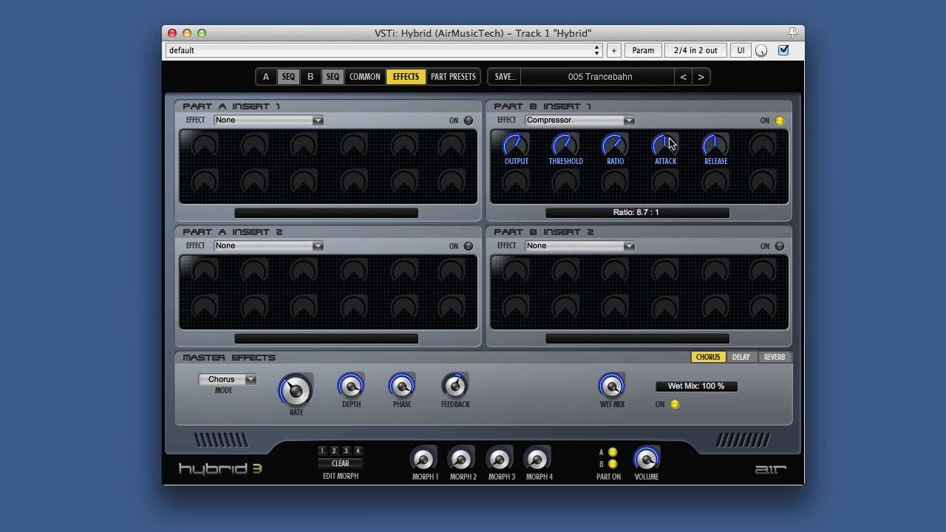
pyautogui.moveTo(667, 142); pyautogui.dragTo(703, 158)
pyautogui.click(714, 145)
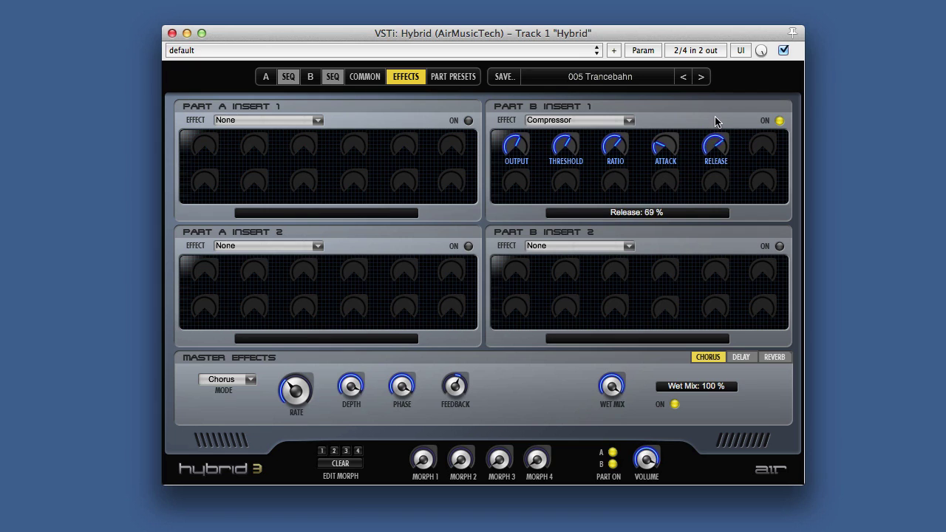
# Step: Lower the output of the compressor on Part B Insert 1 to +0.2 dB, and return to part A's settings
pyautogui.moveTo(518, 148); pyautogui.dragTo(514, 160)
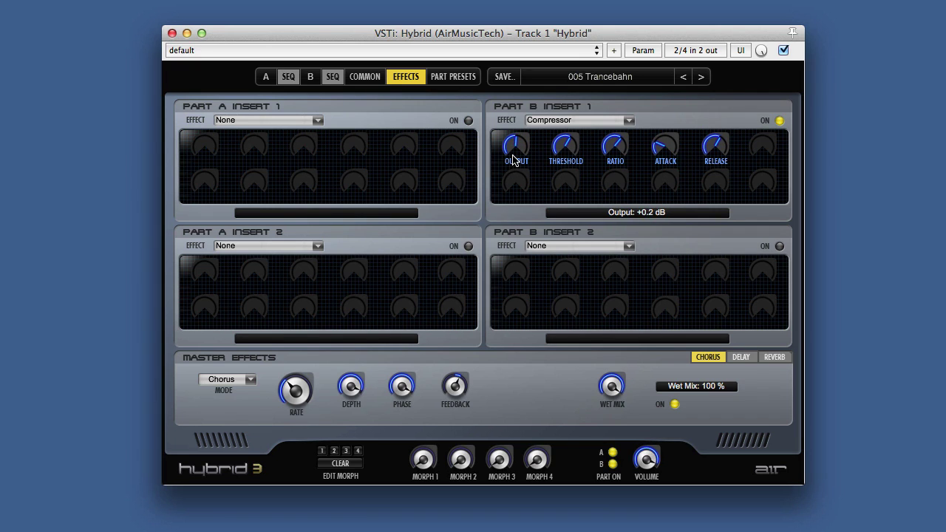
pyautogui.click(265, 79)
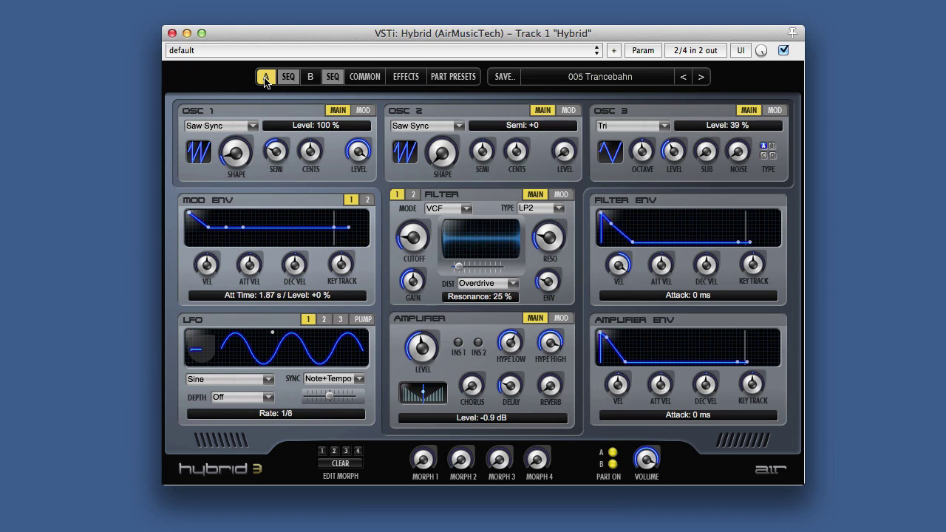
# Step: In part B's step sequencer, set the rate to 1/16
pyautogui.click(331, 77)
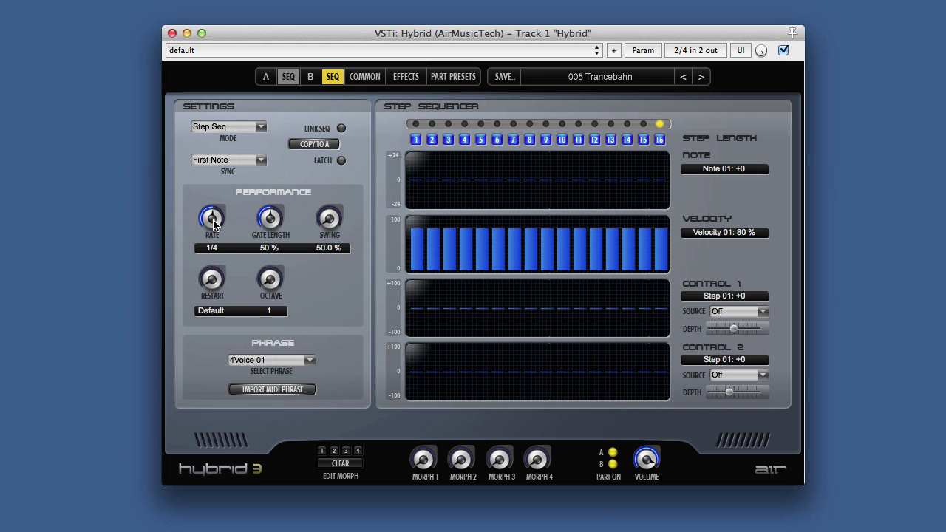
pyautogui.scroll(-1, 214, 224)
pyautogui.moveTo(214, 219); pyautogui.dragTo(215, 193)
pyautogui.moveTo(212, 220); pyautogui.dragTo(214, 210)
# Step: Silence velocity steps 2–4, 6–8 and 10–12 in part B's sequencer, and set step 5's velocity to 77 %
pyautogui.moveTo(437, 241)
pyautogui.mouseDown()
pyautogui.moveTo(431, 247)
pyautogui.moveTo(449, 269)
pyautogui.moveTo(458, 331)
pyautogui.mouseUp()
pyautogui.moveTo(490, 258); pyautogui.dragTo(490, 285)
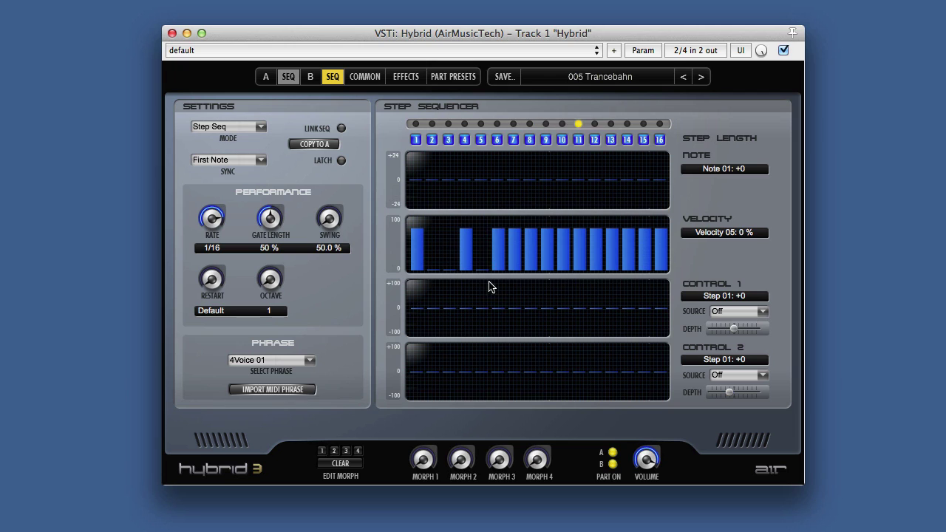
pyautogui.moveTo(496, 238); pyautogui.dragTo(498, 311)
pyautogui.moveTo(469, 245); pyautogui.dragTo(466, 274)
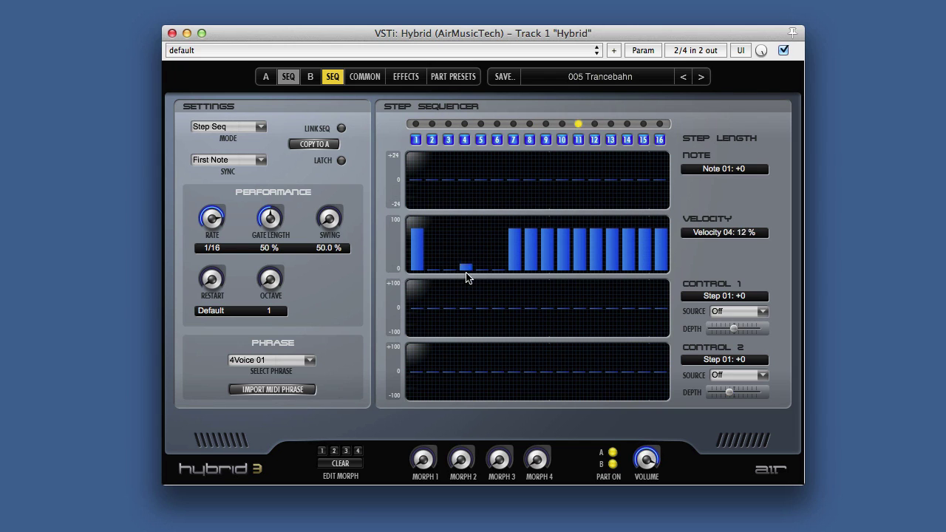
pyautogui.moveTo(515, 247); pyautogui.dragTo(519, 302)
pyautogui.moveTo(528, 241); pyautogui.dragTo(544, 291)
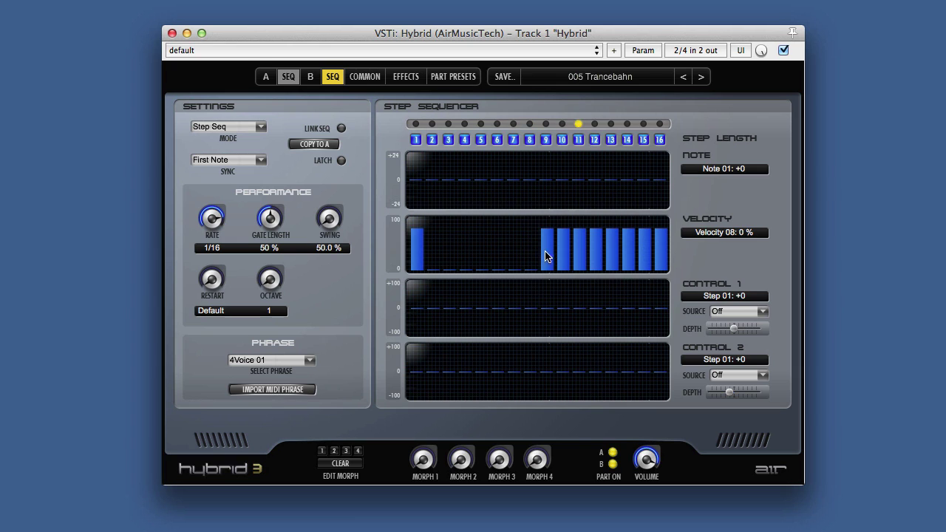
pyautogui.moveTo(484, 270); pyautogui.dragTo(488, 235)
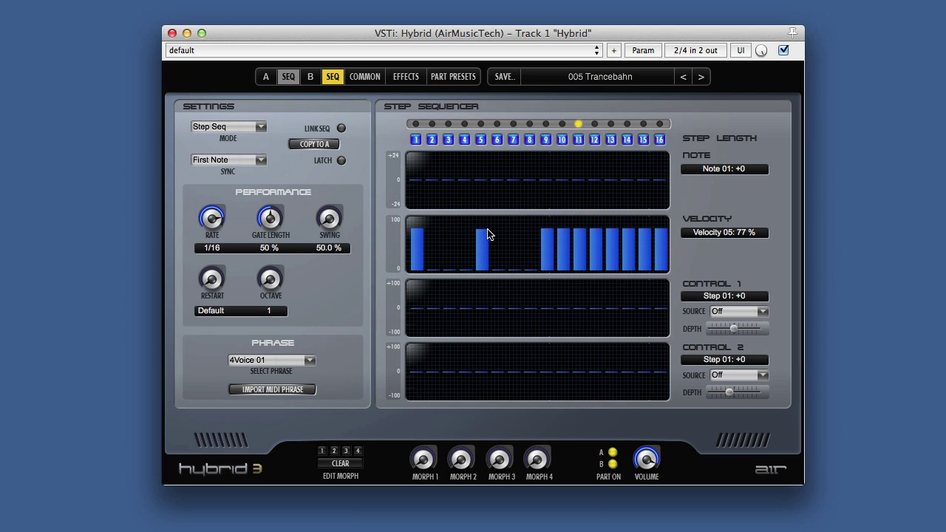
pyautogui.moveTo(562, 249); pyautogui.dragTo(563, 272)
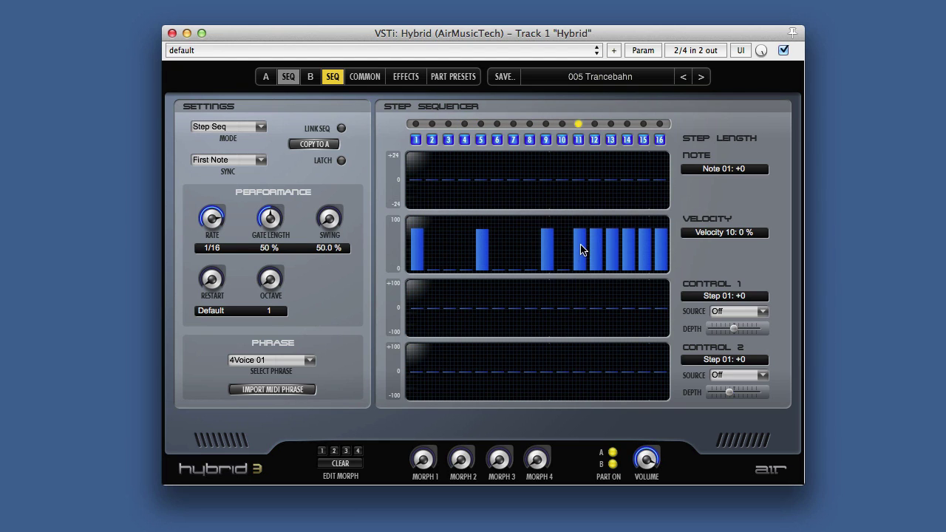
pyautogui.moveTo(578, 241); pyautogui.dragTo(581, 296)
pyautogui.moveTo(598, 238); pyautogui.dragTo(593, 288)
# Step: Audition the following factory presets one by one up to 009 Polyrhythmic
pyautogui.click(701, 80)
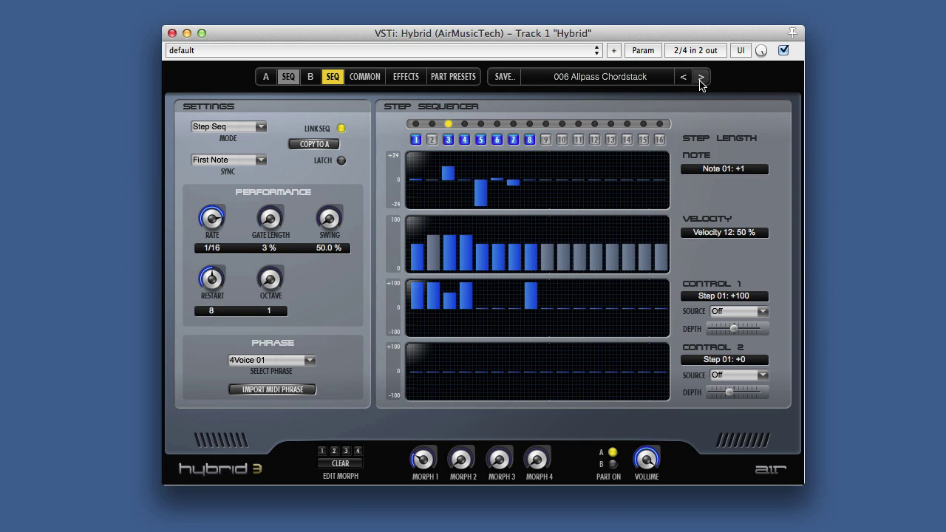
pyautogui.click(701, 78)
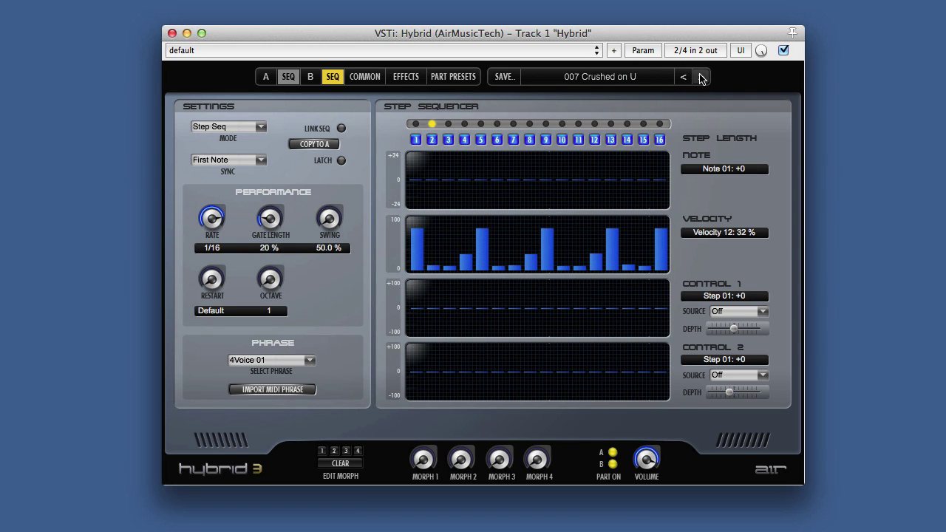
pyautogui.click(701, 78)
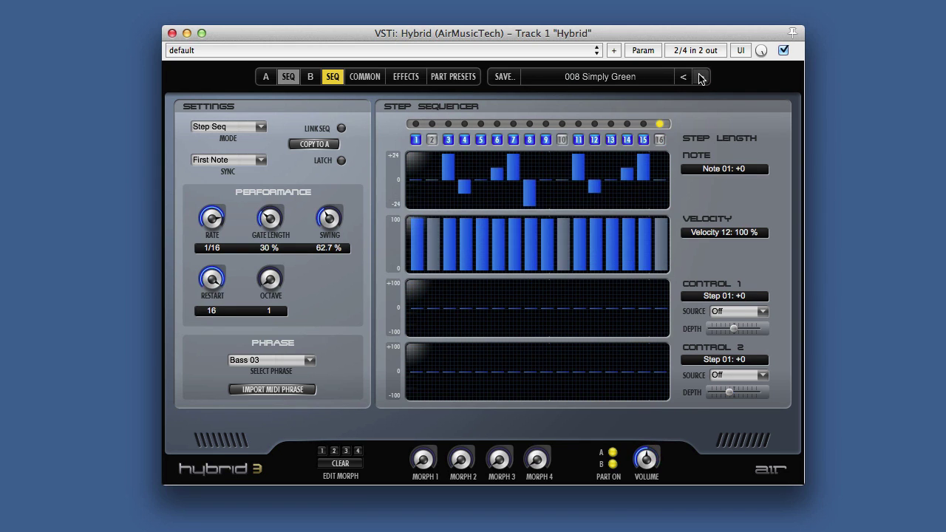
pyautogui.click(701, 78)
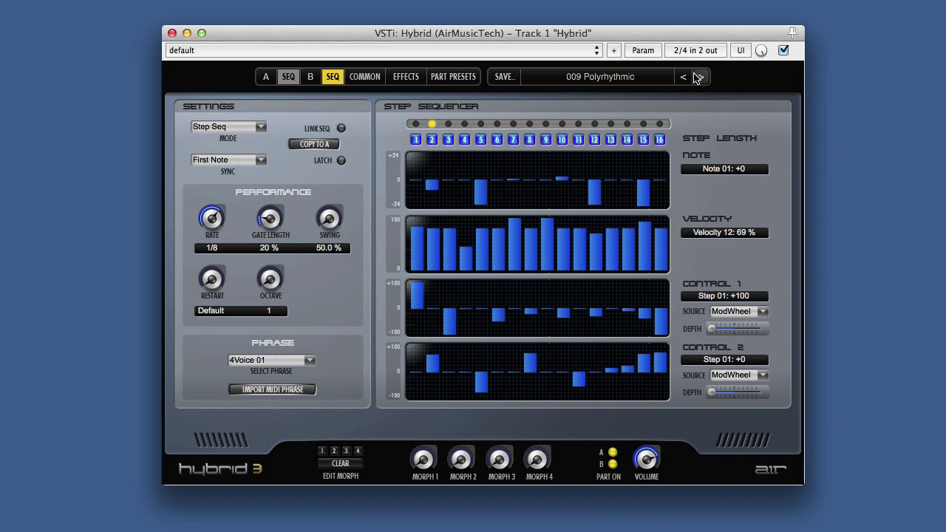
# Step: In part A's step sequencer, tie steps 3 and 4 to step 2, and steps 10 and 11 to step 9
pyautogui.click(266, 77)
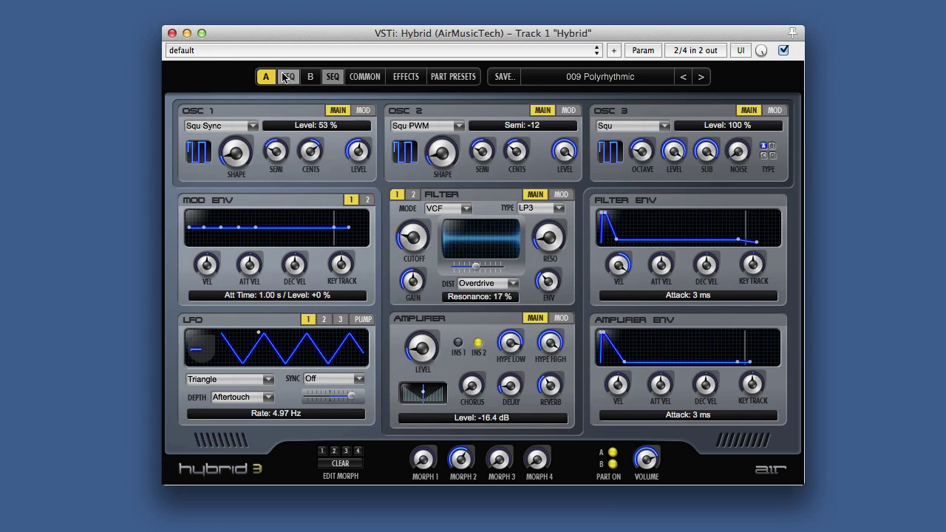
pyautogui.click(288, 77)
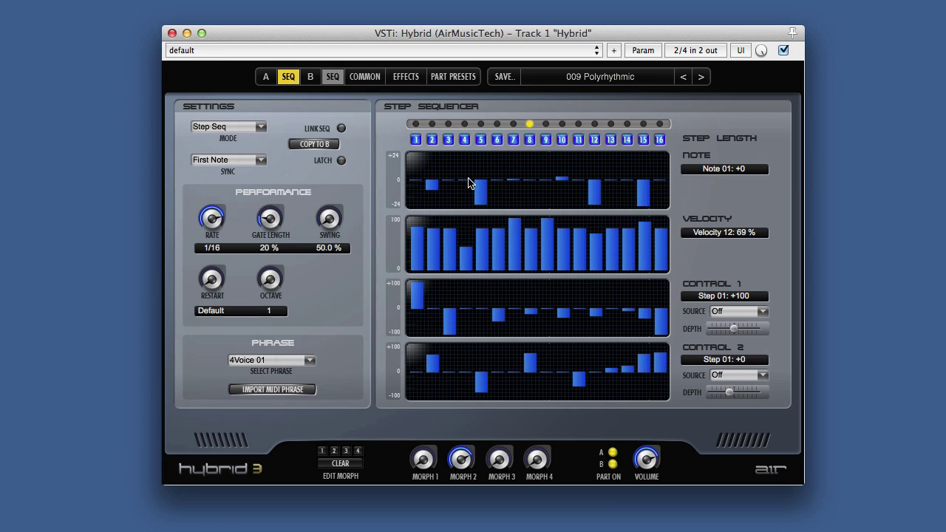
pyautogui.click(449, 142)
pyautogui.click(465, 142)
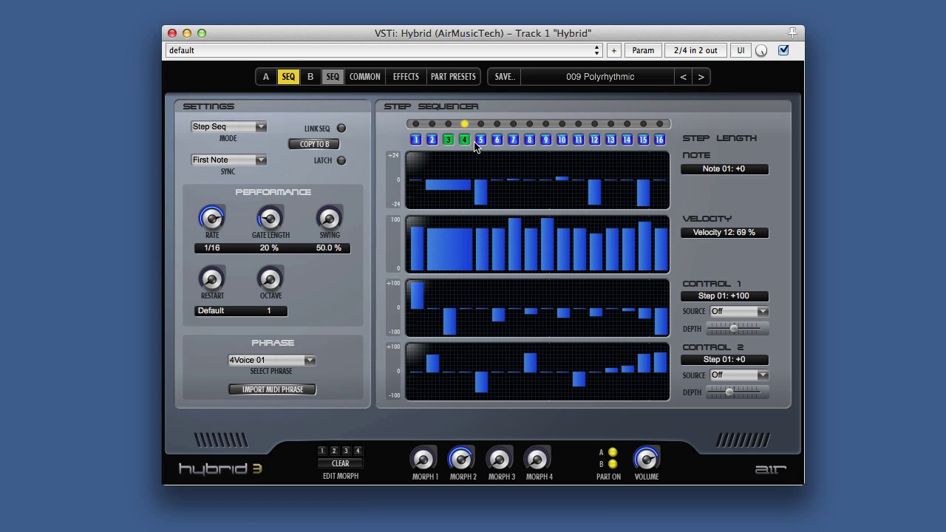
pyautogui.click(562, 140)
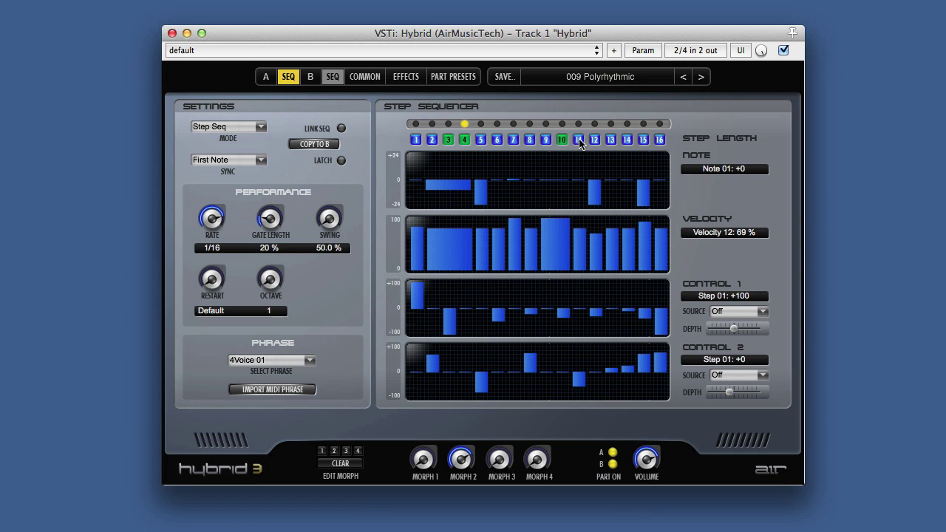
pyautogui.click(578, 141)
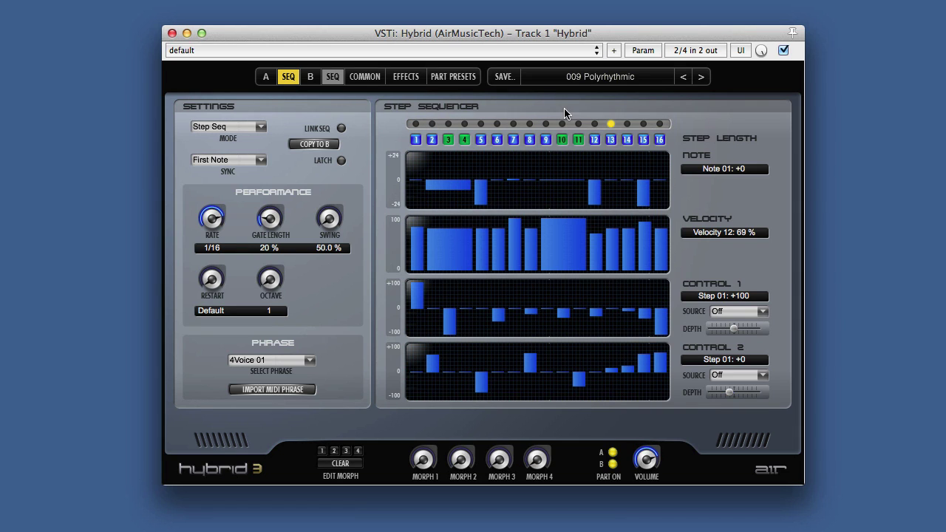
# Step: Load the preset 01 Wobbely 1 from the 09 Wobbles category
pyautogui.click(592, 78)
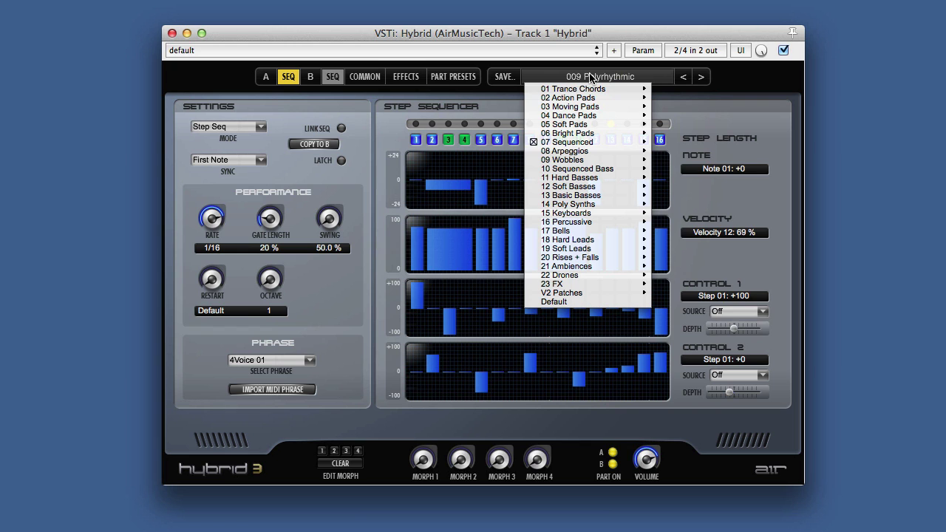
pyautogui.moveTo(591, 159)
pyautogui.click(695, 161)
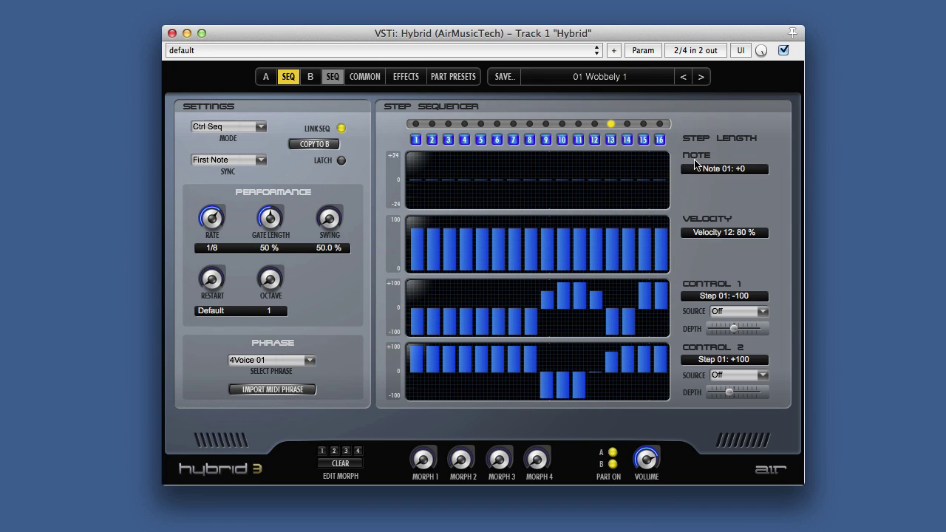
# Step: In part A's amplifier, raise Hype Low to 100 % and set Hype High to 47 %
pyautogui.click(266, 78)
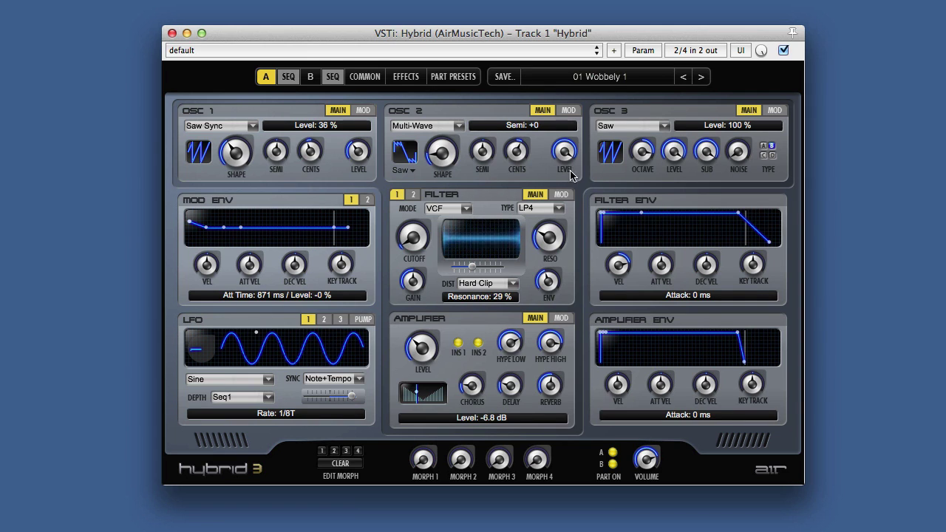
pyautogui.moveTo(509, 349)
pyautogui.moveTo(509, 348); pyautogui.dragTo(519, 327)
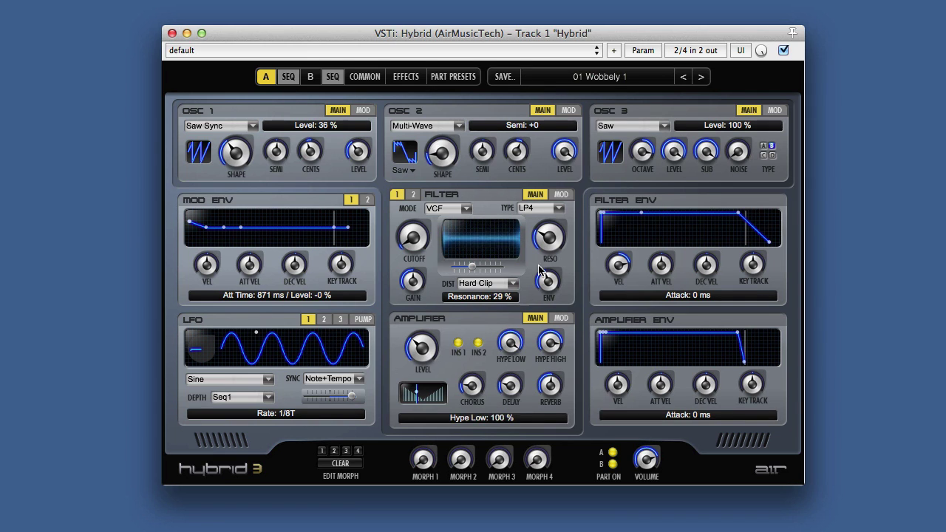
pyautogui.moveTo(550, 392); pyautogui.dragTo(553, 410)
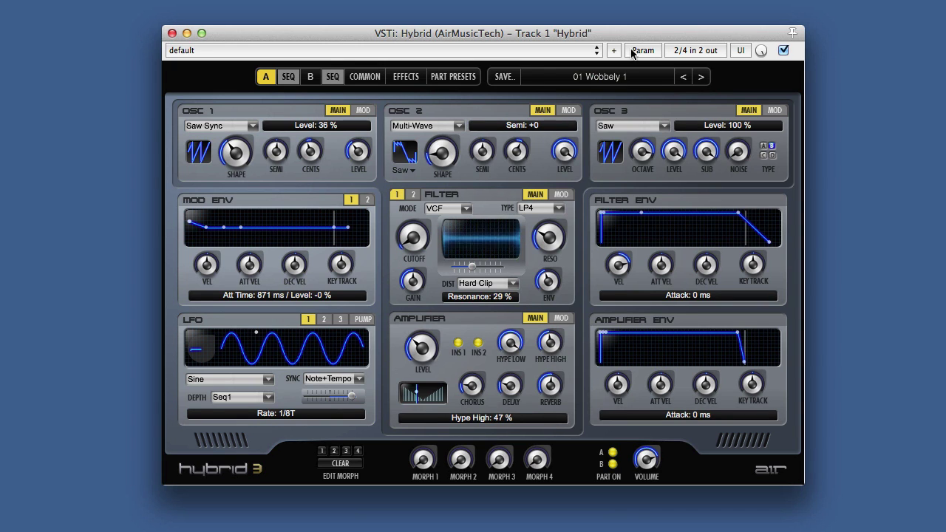
# Step: Audition the next wobble presets one by one up to 07 Bouncing Wabble
pyautogui.click(701, 77)
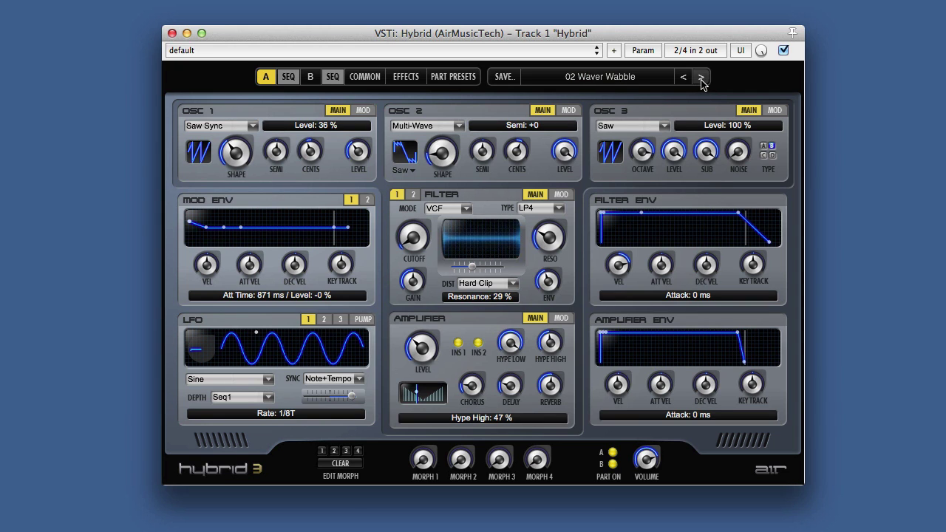
pyautogui.click(702, 77)
pyautogui.click(701, 77)
pyautogui.click(702, 77)
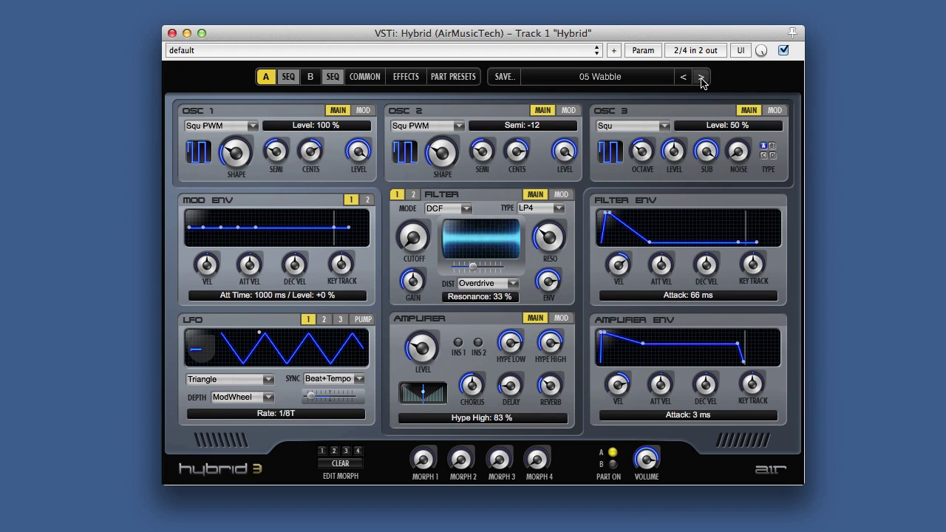
pyautogui.click(702, 77)
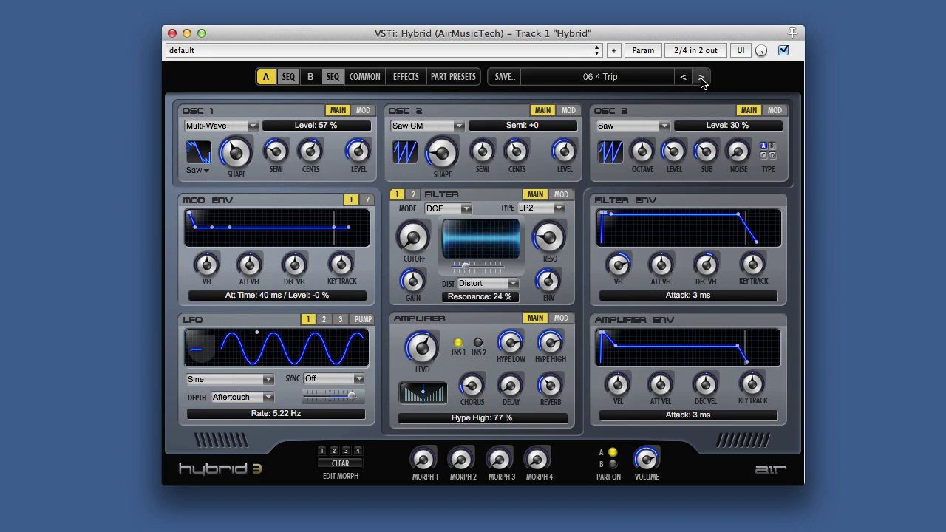
pyautogui.click(702, 77)
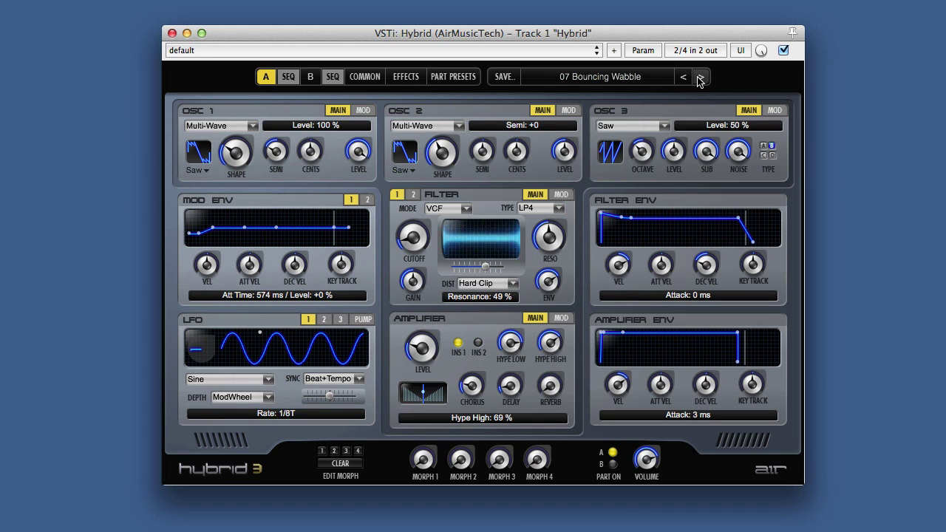
# Step: Load the preset 01 Trance Bass from the 11 Hard Basses category
pyautogui.click(621, 78)
pyautogui.moveTo(611, 153)
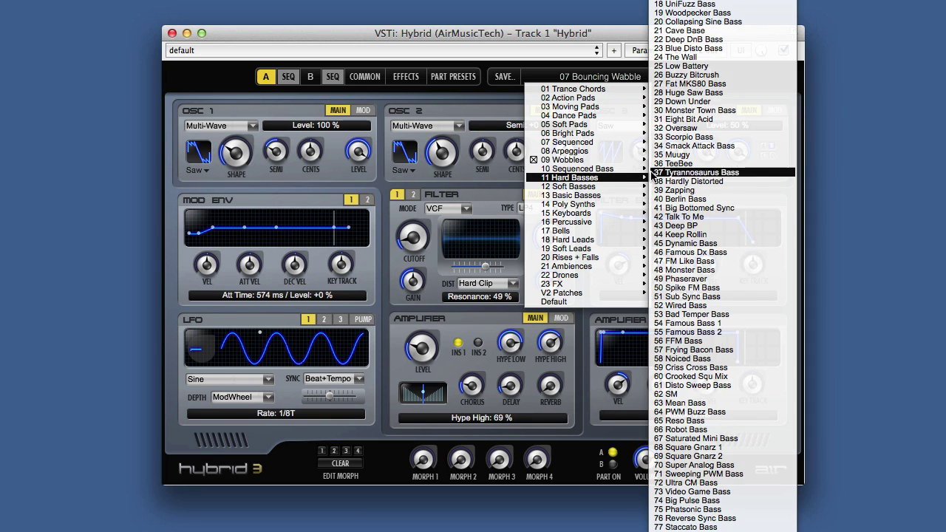
pyautogui.click(660, 175)
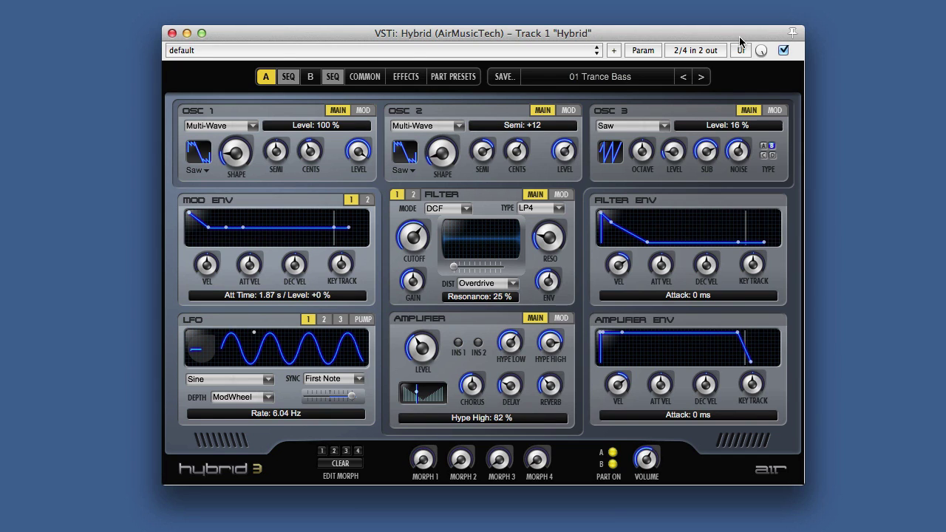
# Step: Advance through the bass presets to 04 Pulsing Bass, and raise its amplifier's Hype Low to 100 %
pyautogui.click(700, 77)
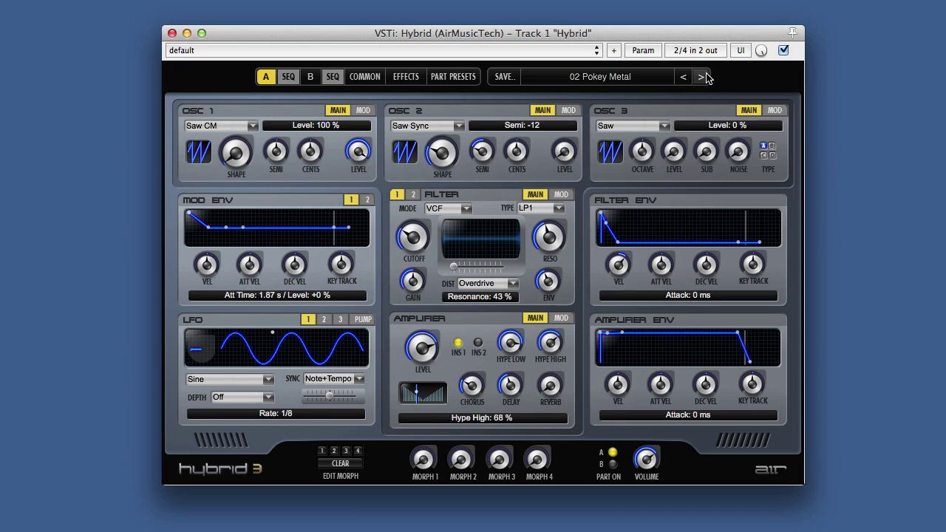
pyautogui.click(701, 77)
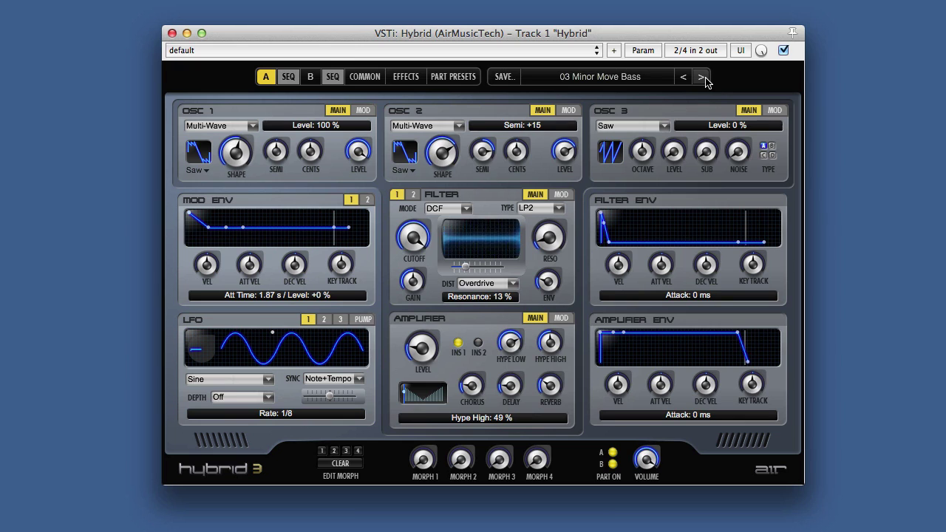
pyautogui.click(701, 80)
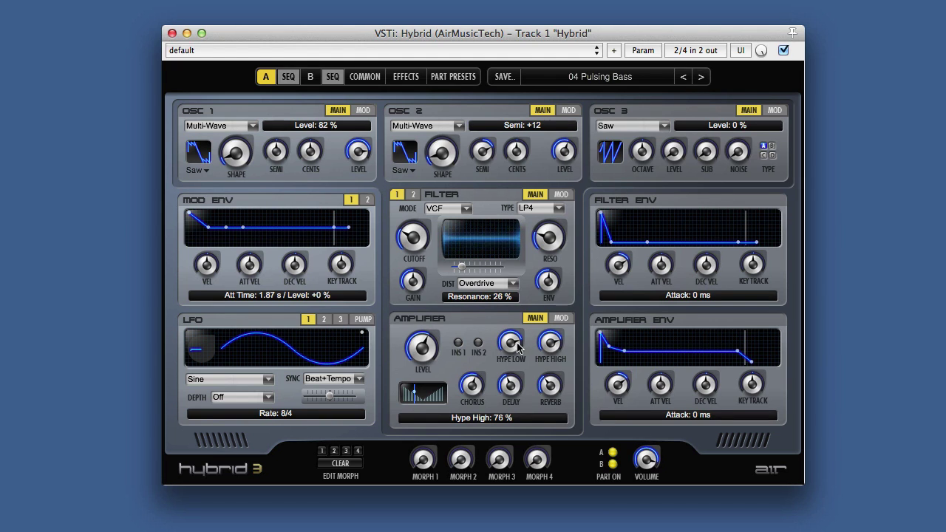
pyautogui.moveTo(511, 346)
pyautogui.moveTo(511, 346); pyautogui.dragTo(536, 281)
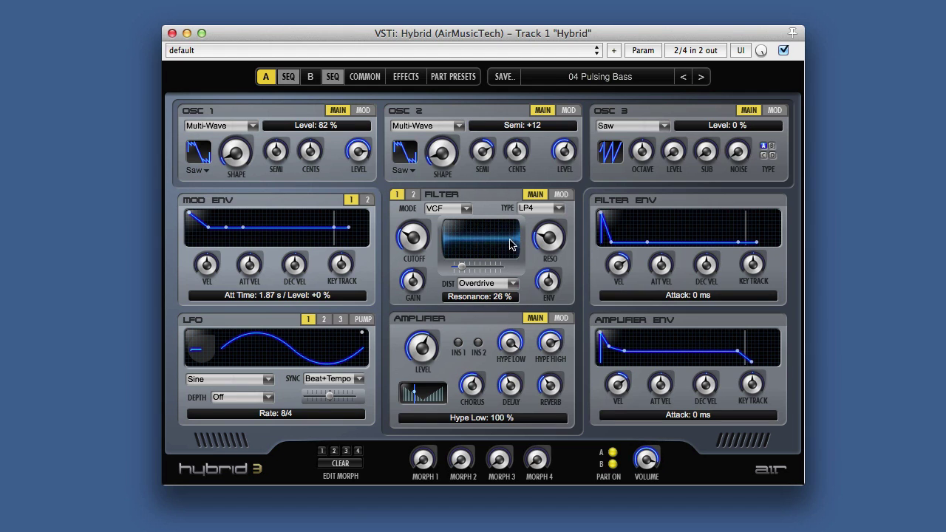
# Step: Audition the next bass presets one by one up to 07 Under Pressure
pyautogui.click(703, 80)
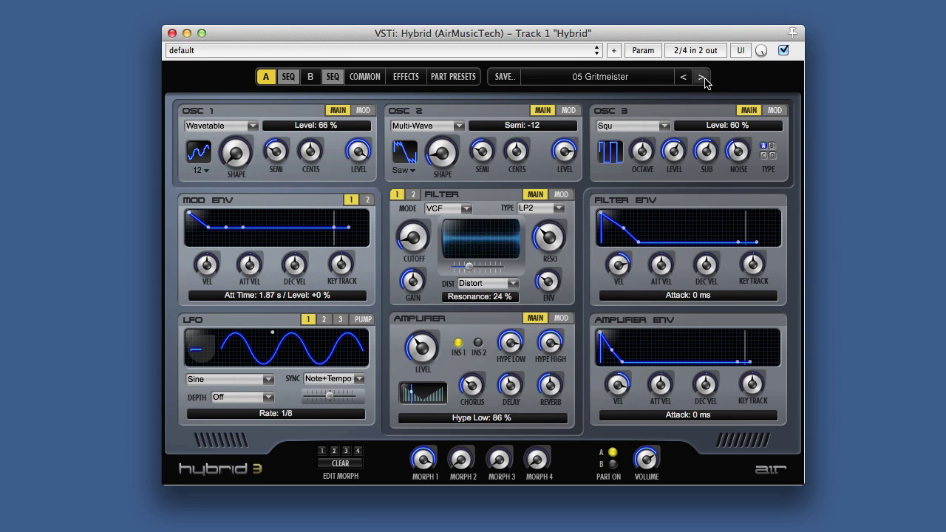
pyautogui.click(703, 78)
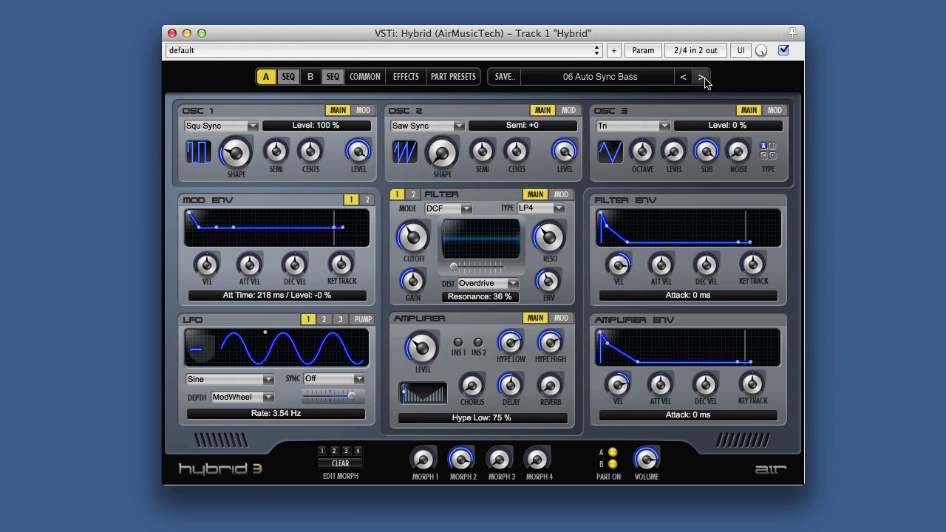
pyautogui.click(703, 78)
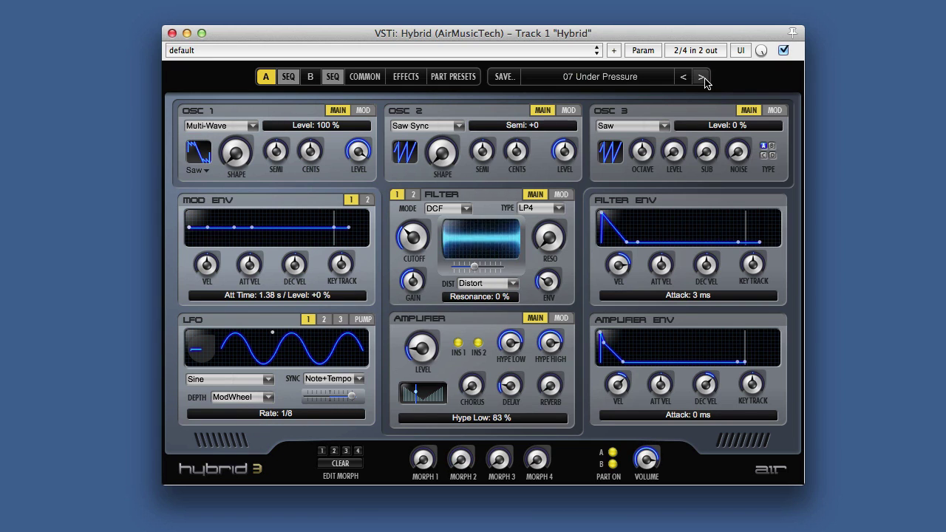
# Step: Audition the next bass presets one by one up to 13 Bass To Dub Seq Modwheel
pyautogui.click(703, 79)
pyautogui.click(703, 79)
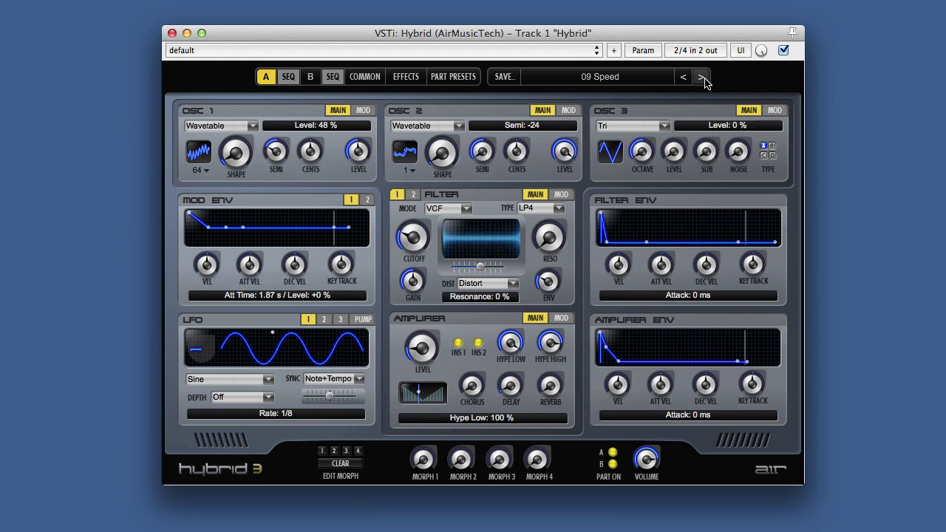
pyautogui.click(703, 78)
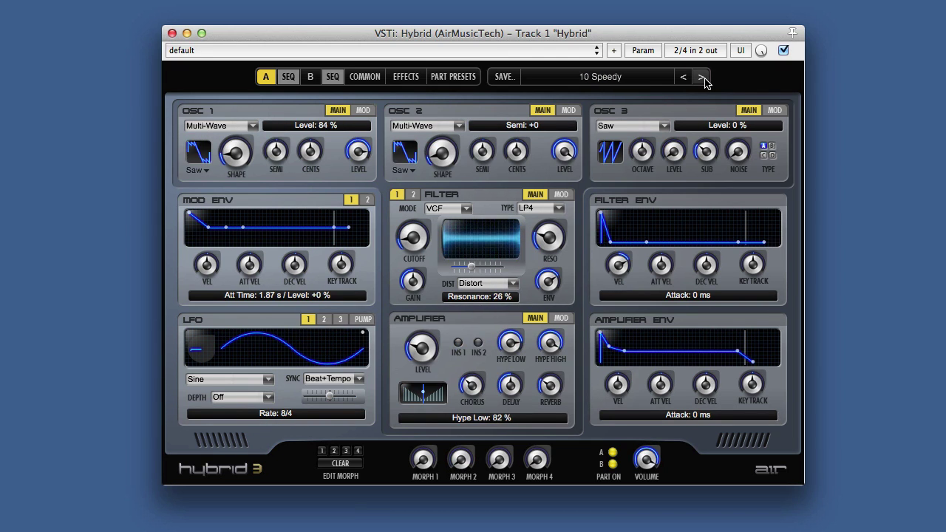
pyautogui.click(703, 79)
pyautogui.click(702, 78)
pyautogui.click(703, 78)
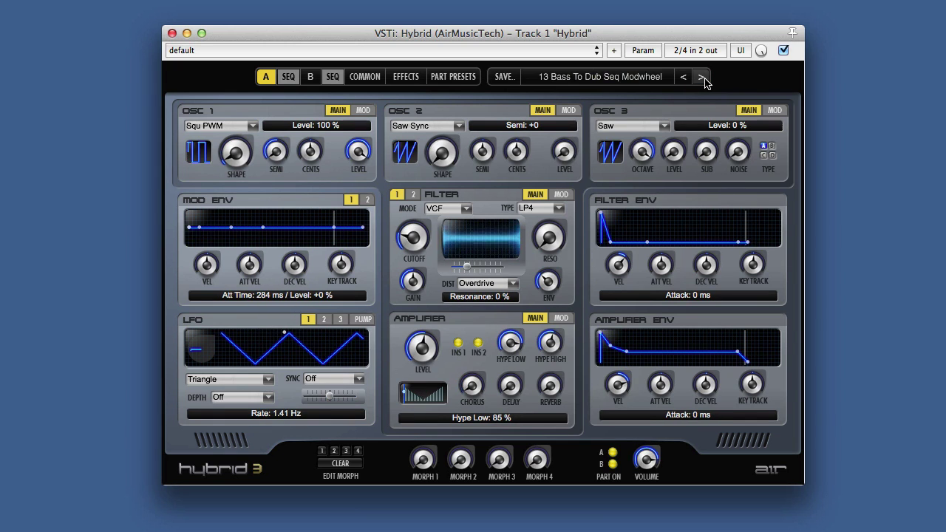
# Step: Audition the following bass presets, from 14 Dirty Pumper through to 19 Analog Bass
pyautogui.click(703, 78)
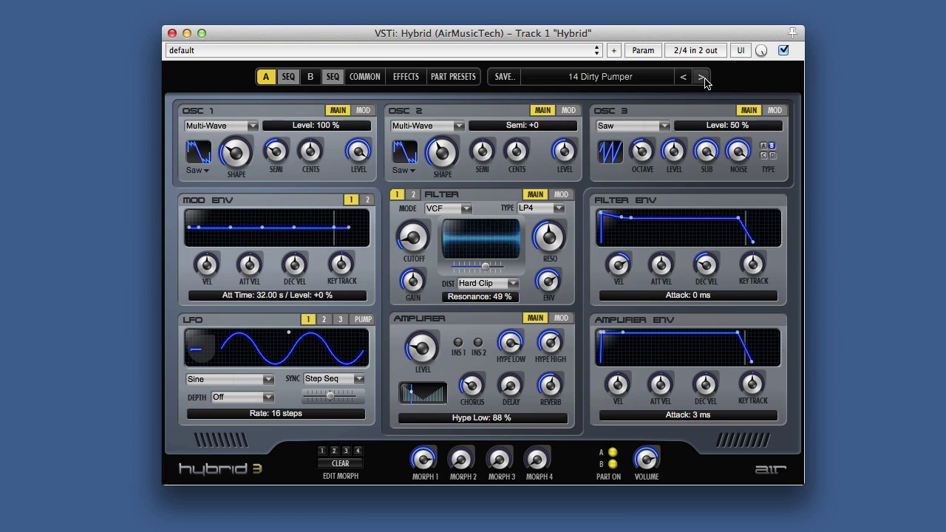
pyautogui.click(703, 78)
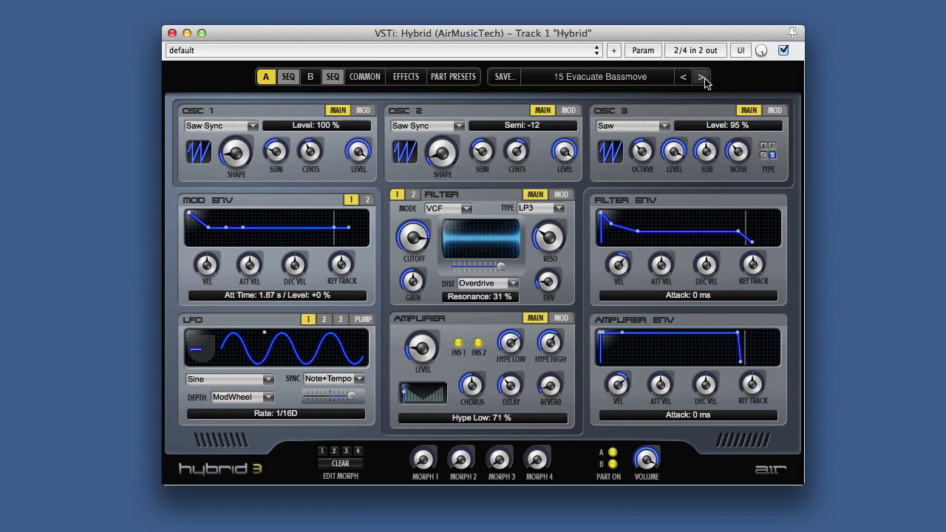
pyautogui.click(703, 78)
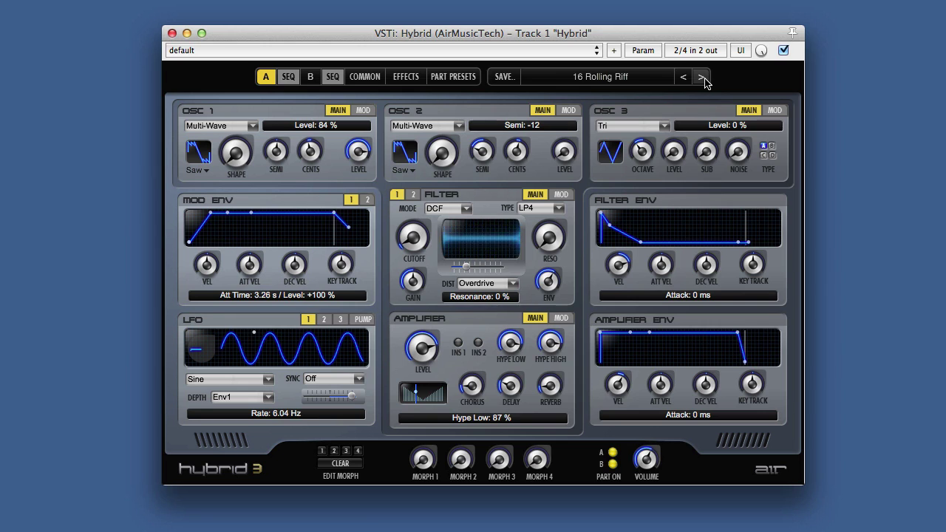
pyautogui.click(703, 79)
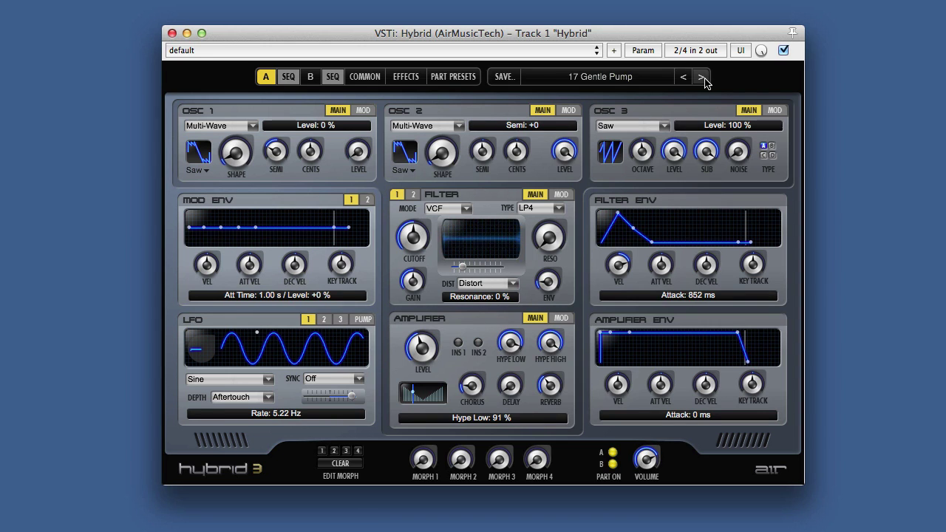
pyautogui.click(701, 77)
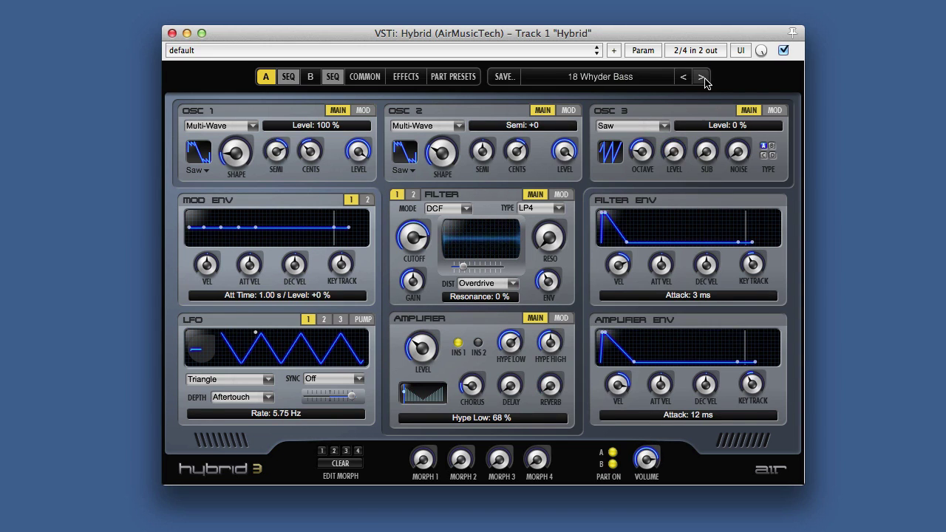
pyautogui.click(702, 78)
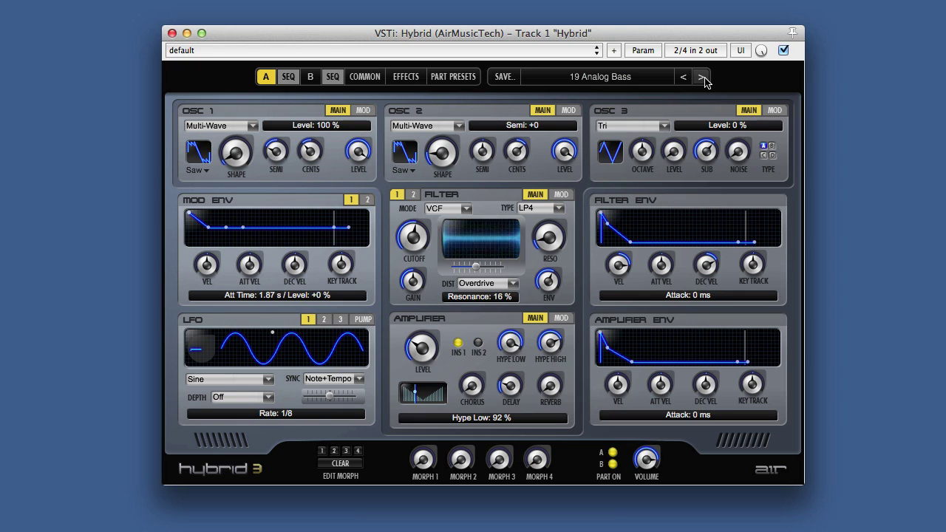
# Step: Continue auditioning the bass presets up to 23 Kraftwerk Bass
pyautogui.click(701, 77)
pyautogui.click(702, 78)
pyautogui.click(703, 78)
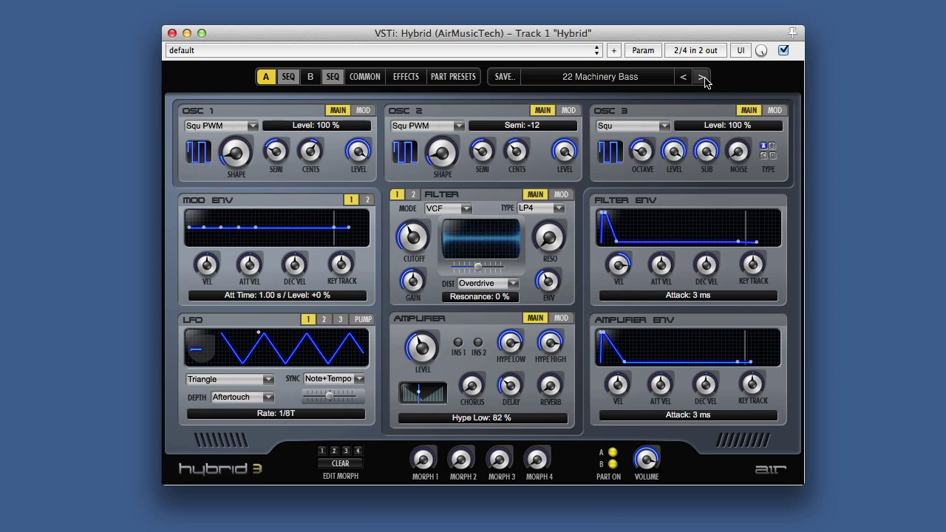
pyautogui.click(703, 78)
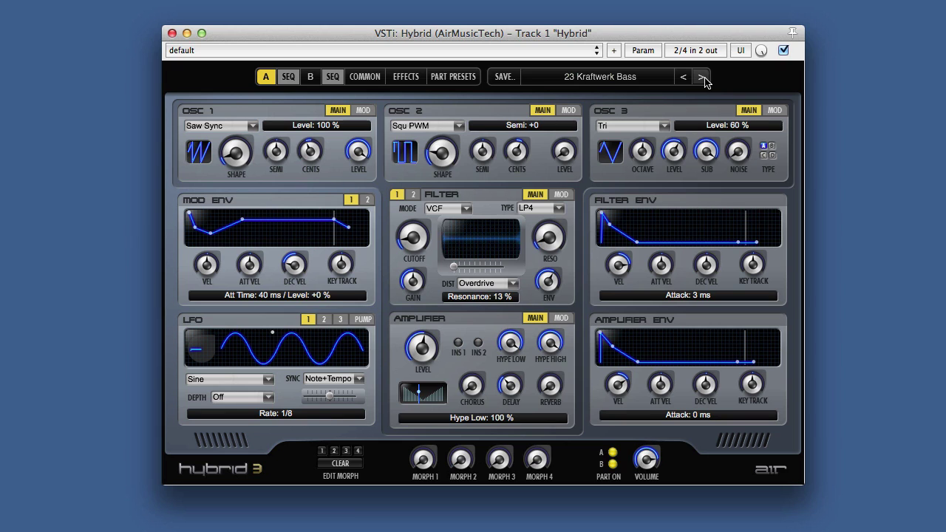
# Step: Load the preset 01 Simple Giant from the 05 Soft Pads category, and set its amplifier's Hype High to 26 % and Hype Low to 91 %
pyautogui.click(627, 78)
pyautogui.moveTo(594, 133)
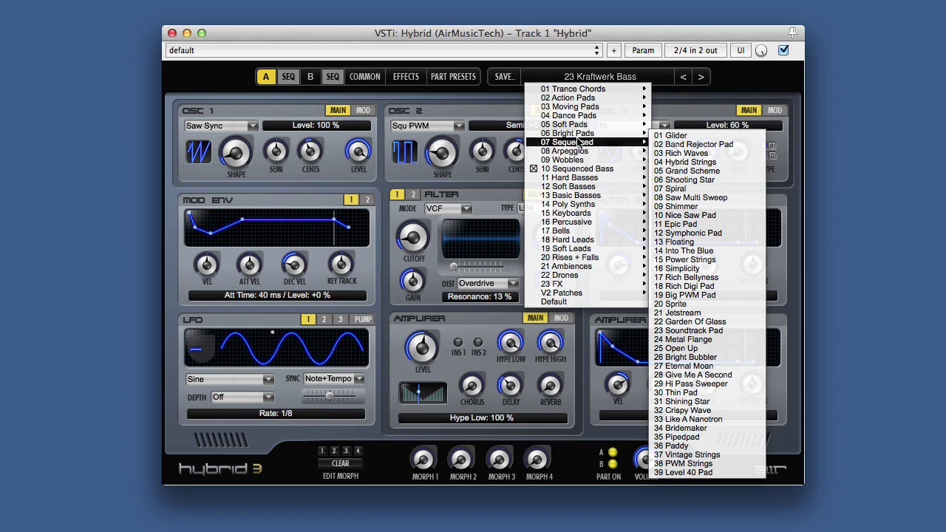
pyautogui.moveTo(594, 152)
pyautogui.moveTo(602, 117)
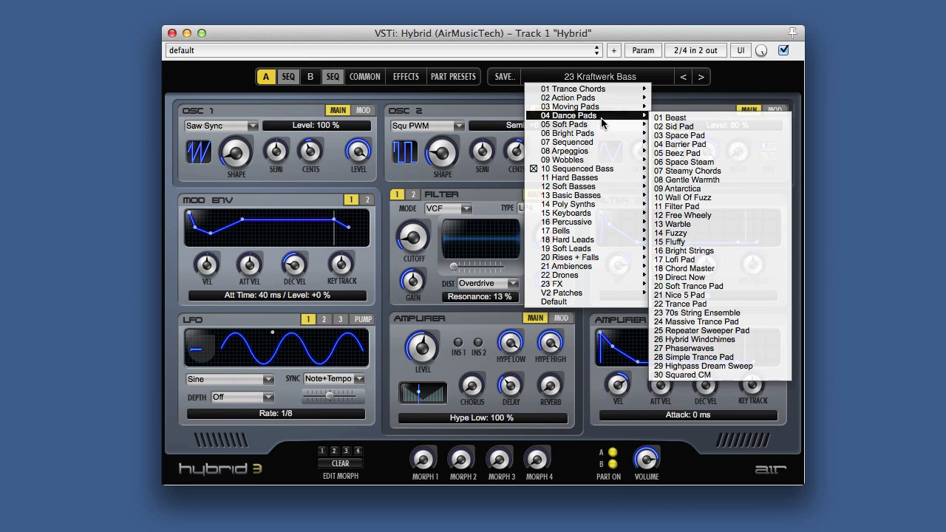
pyautogui.click(658, 128)
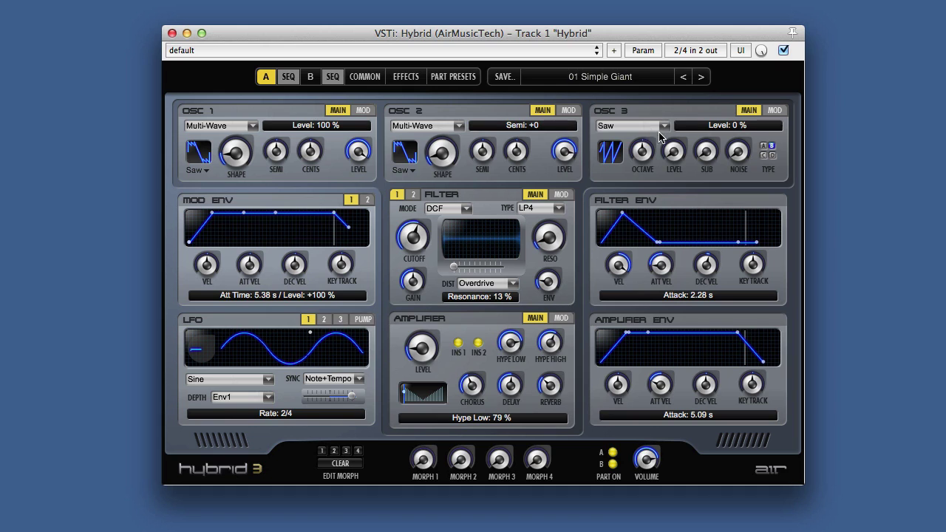
pyautogui.moveTo(560, 328); pyautogui.dragTo(553, 392)
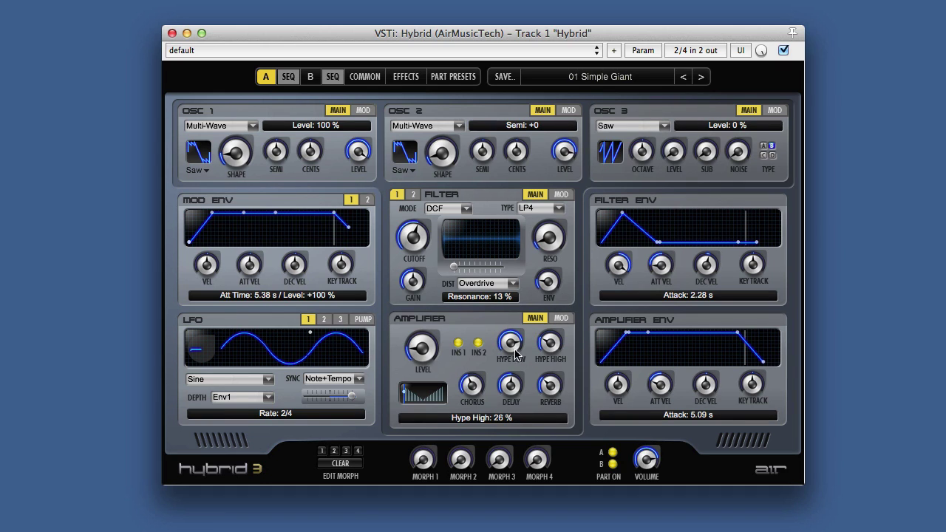
pyautogui.moveTo(515, 336); pyautogui.dragTo(525, 314)
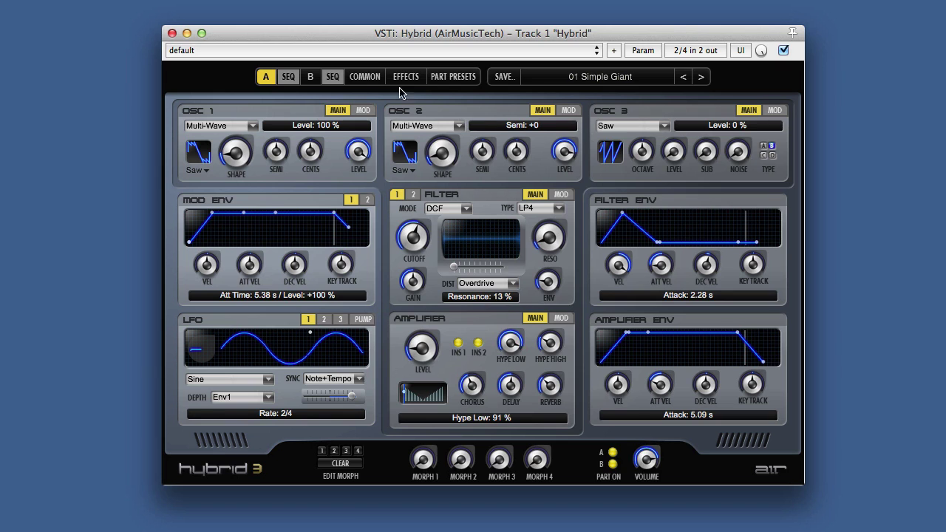
# Step: Enable voice doubling for both part A and part B in the common settings
pyautogui.click(377, 78)
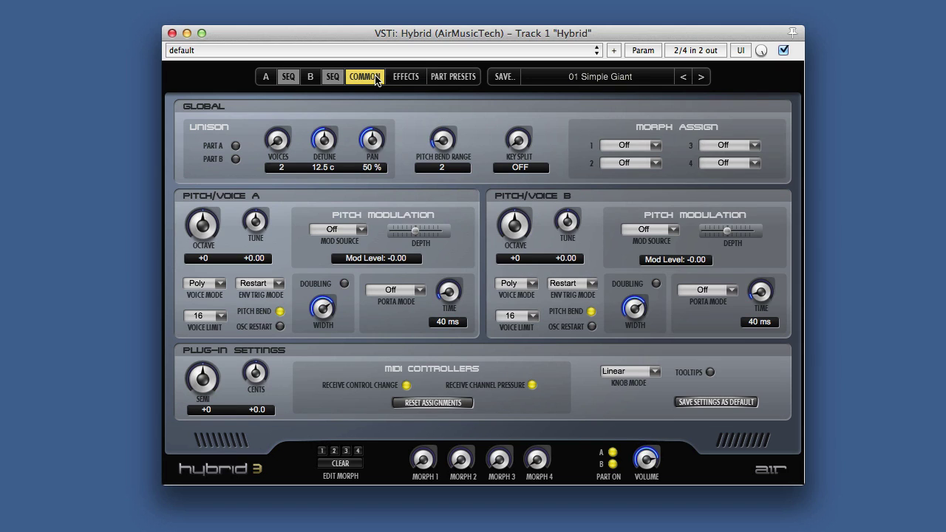
pyautogui.click(344, 283)
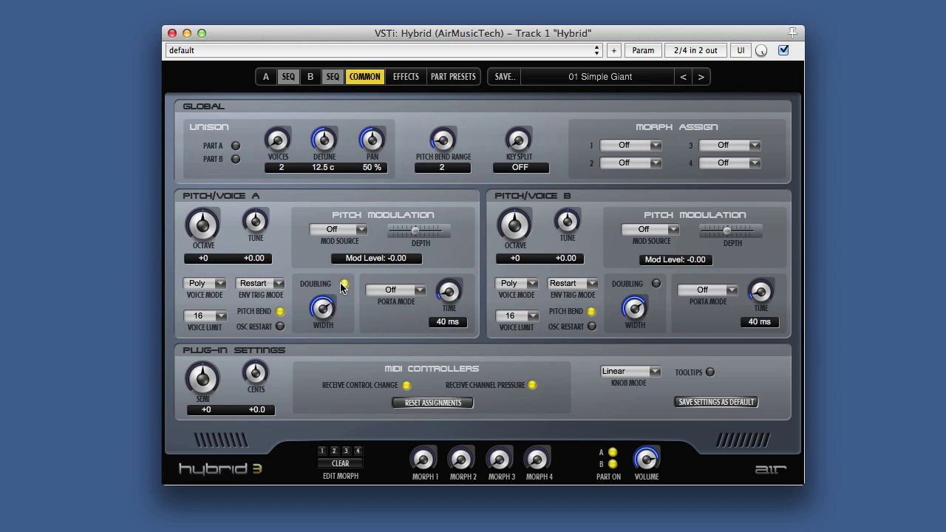
pyautogui.click(656, 283)
# Step: Return to part A and map its filter cutoff to a hardware controller with Learn CC
pyautogui.click(266, 77)
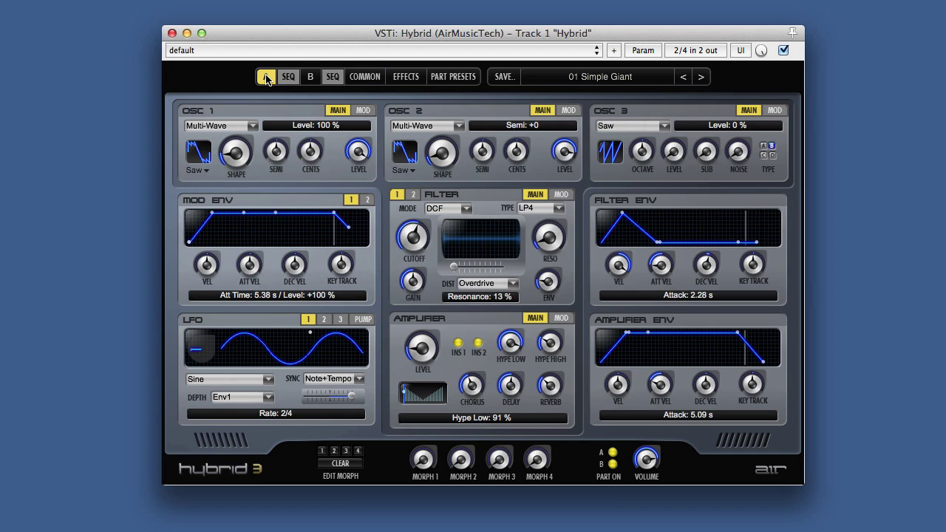
pyautogui.moveTo(412, 248)
pyautogui.mouseDown()
pyautogui.moveTo(404, 289)
pyautogui.moveTo(412, 241)
pyautogui.mouseUp()
pyautogui.rightClick(413, 242)
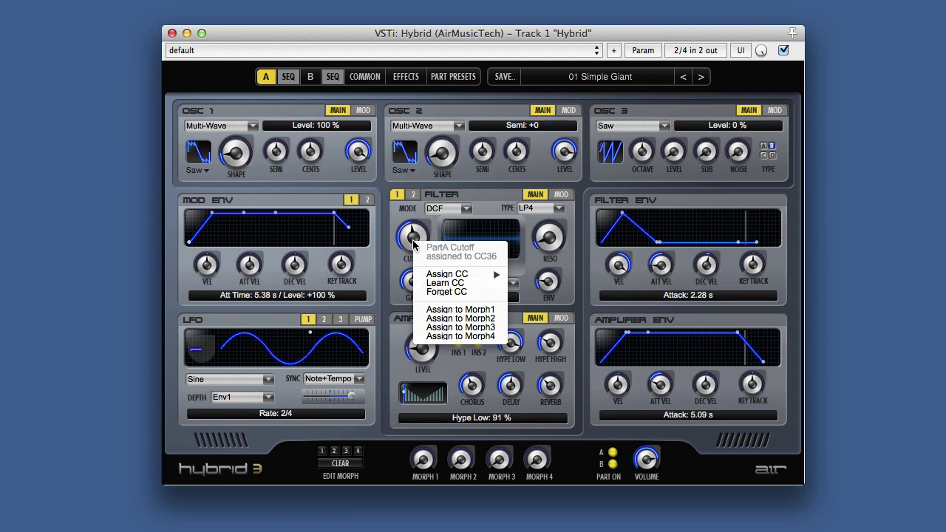
pyautogui.click(445, 283)
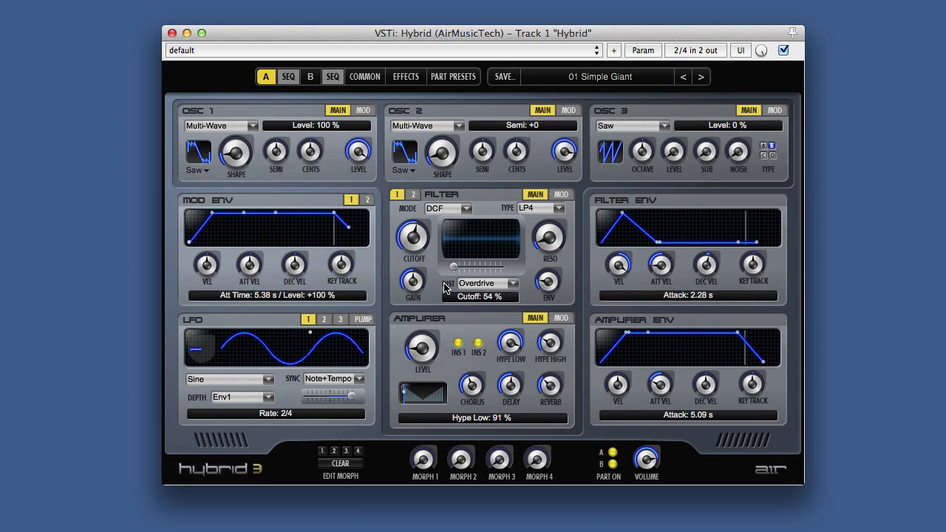
# Step: Audition the soft pad presets up to 06 Meditation Sweep, and set its amplifier's Reverb to 59 %
pyautogui.click(702, 77)
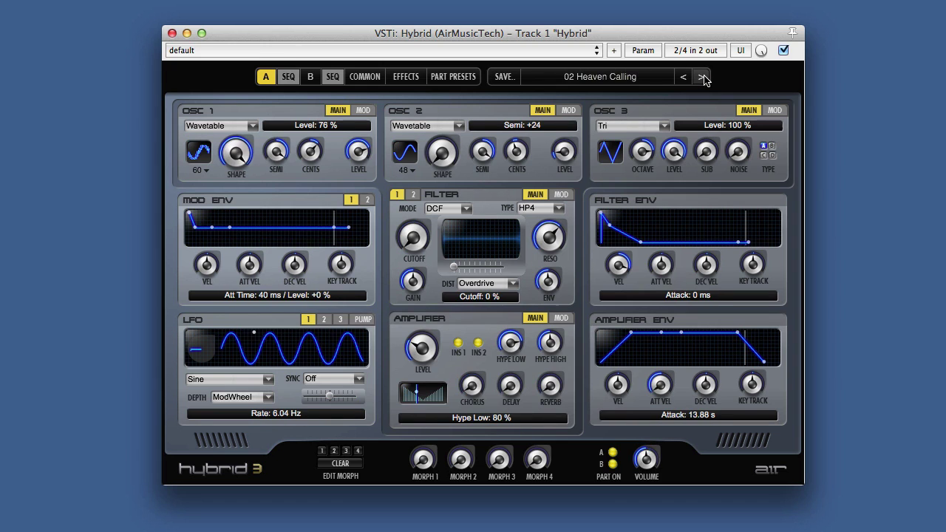
pyautogui.click(702, 78)
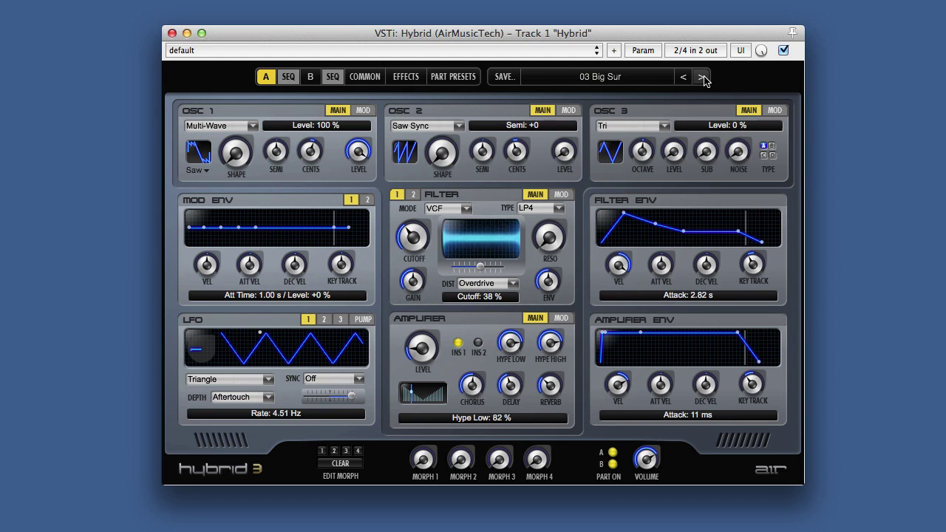
pyautogui.click(702, 77)
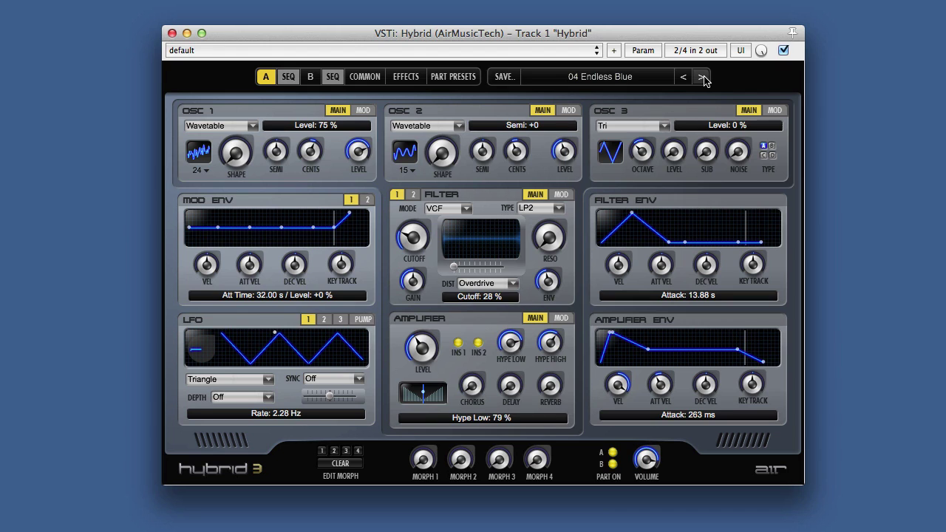
pyautogui.click(702, 77)
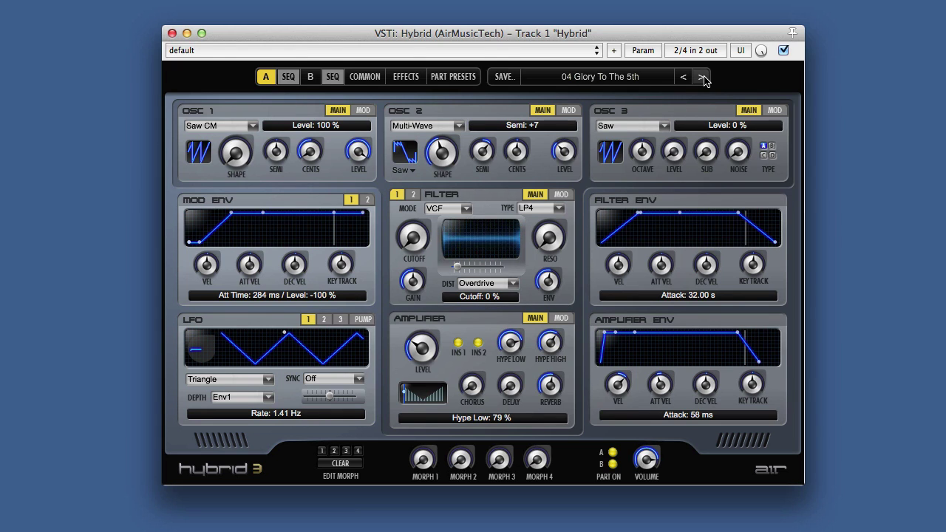
pyautogui.click(702, 77)
pyautogui.click(702, 77)
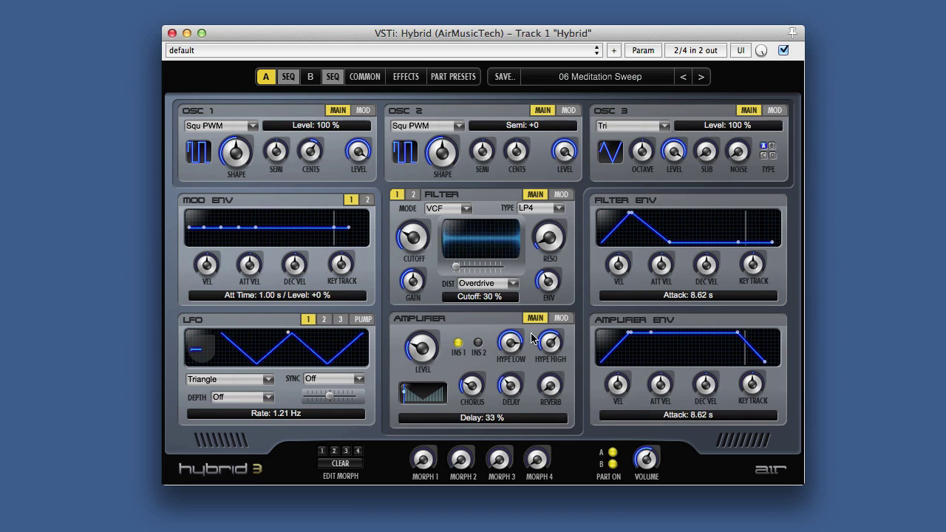
pyautogui.moveTo(552, 383); pyautogui.dragTo(592, 309)
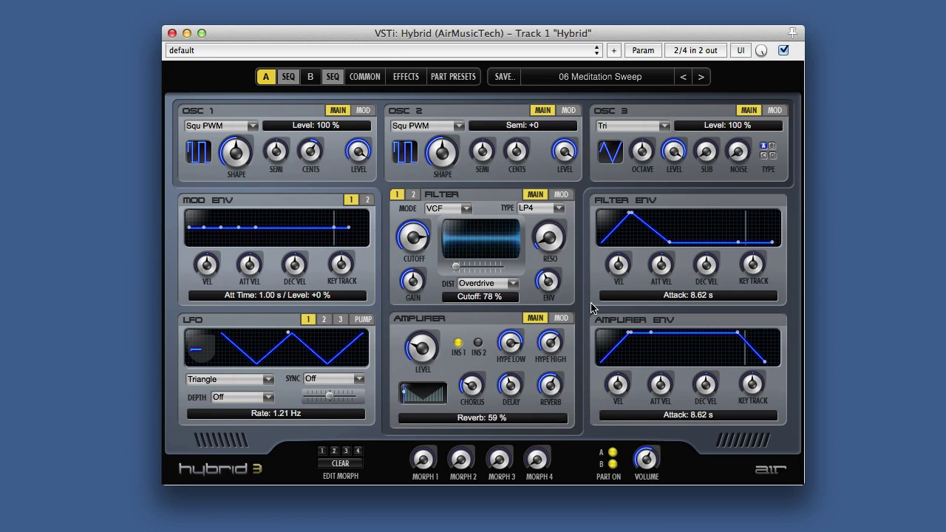
# Step: Load the next preset, 07 Warm String Pad, and start Learn CC for part A's filter cutoff
pyautogui.click(701, 78)
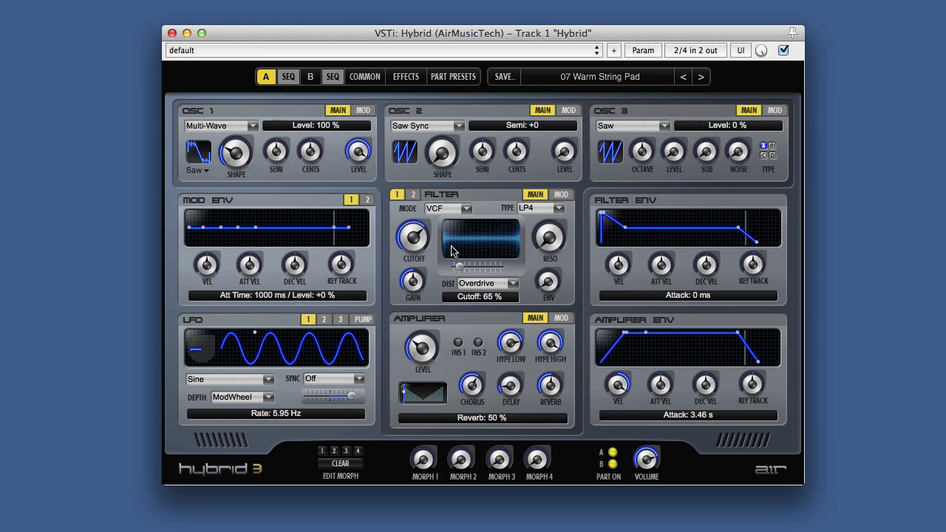
pyautogui.rightClick(413, 248)
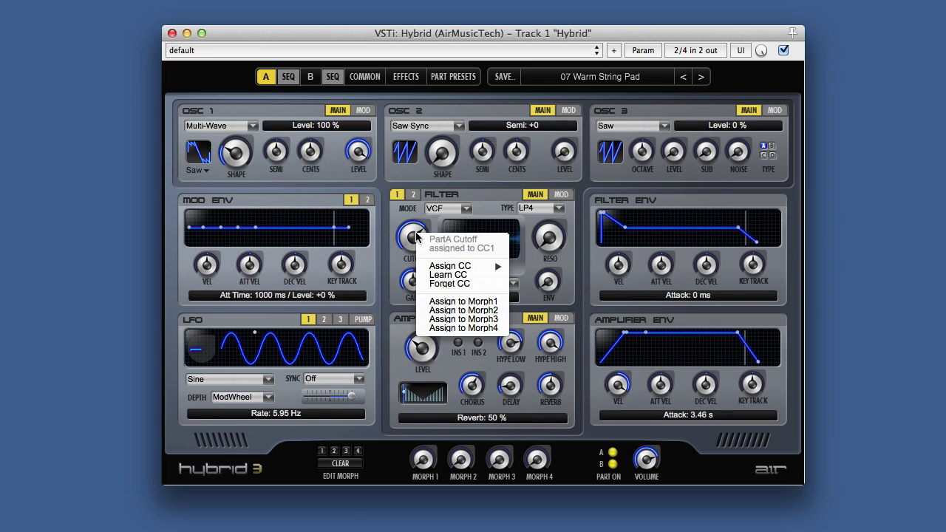
pyautogui.click(436, 270)
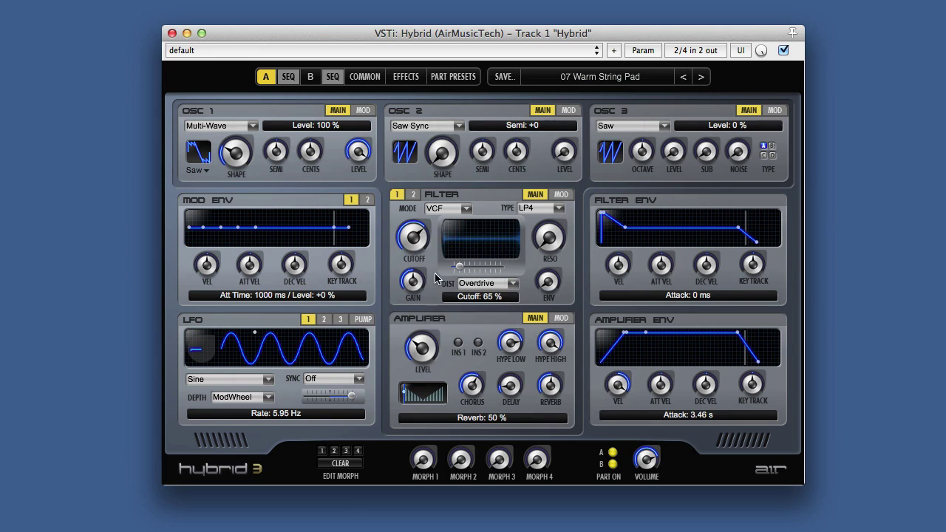
# Step: Audition the next soft pad presets one by one up to 16 Altitude
pyautogui.click(701, 77)
pyautogui.click(701, 78)
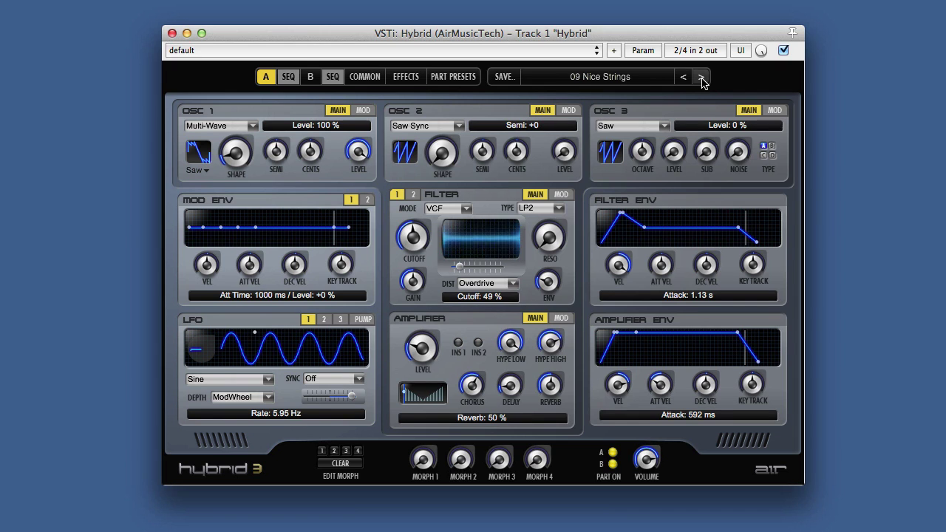
pyautogui.click(702, 77)
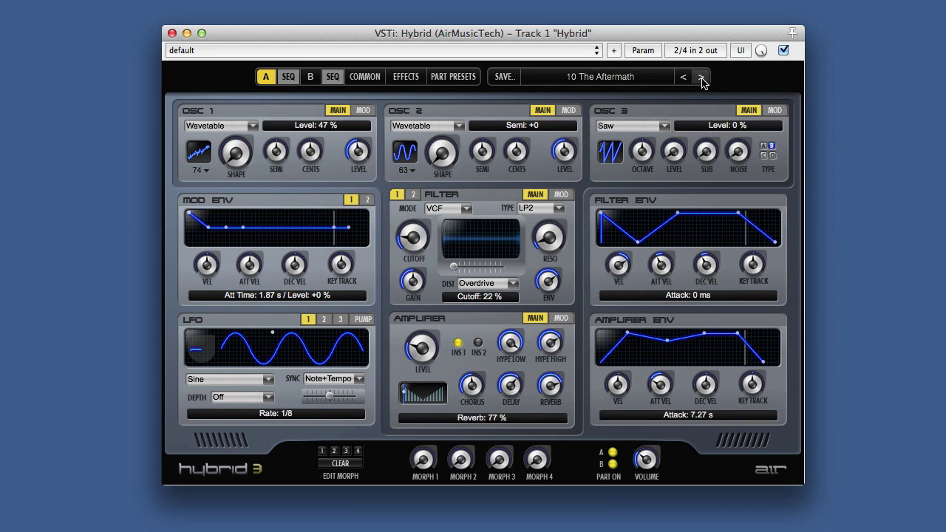
pyautogui.click(702, 77)
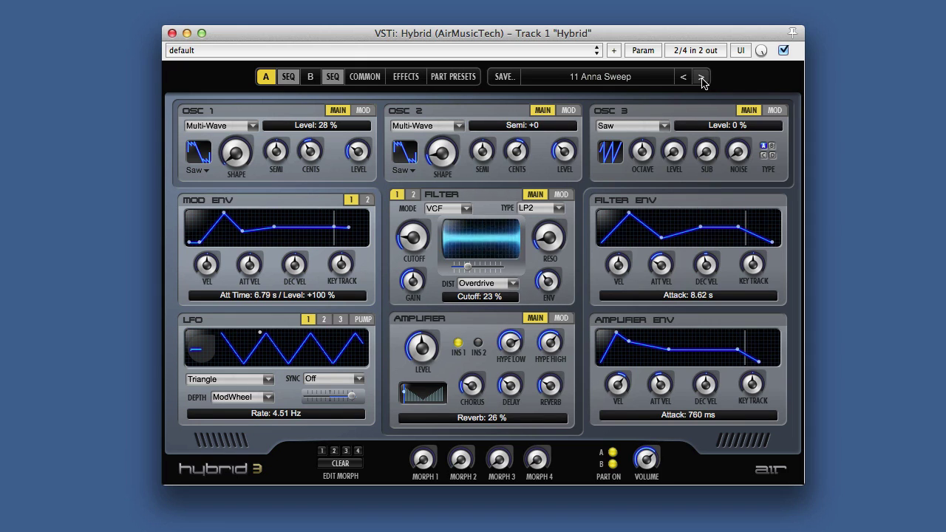
pyautogui.click(701, 77)
pyautogui.click(701, 76)
pyautogui.click(701, 77)
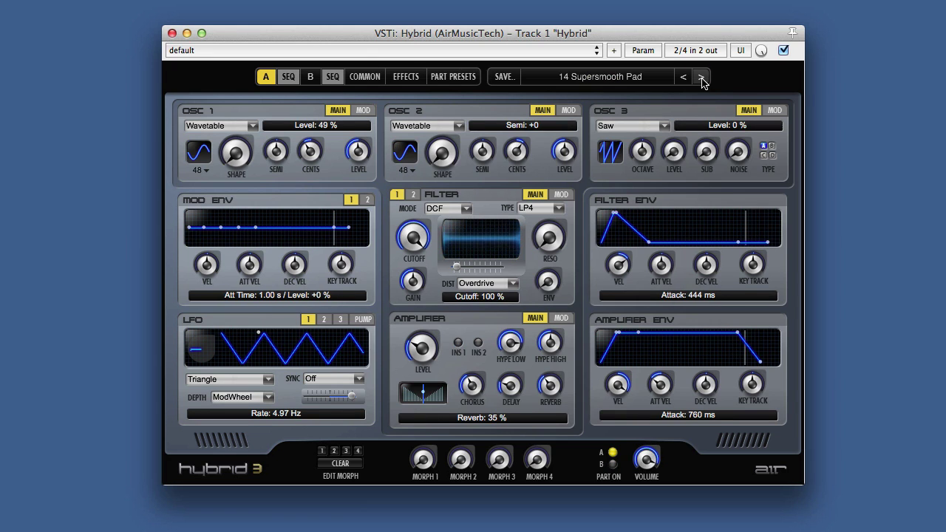
pyautogui.click(702, 77)
pyautogui.click(701, 77)
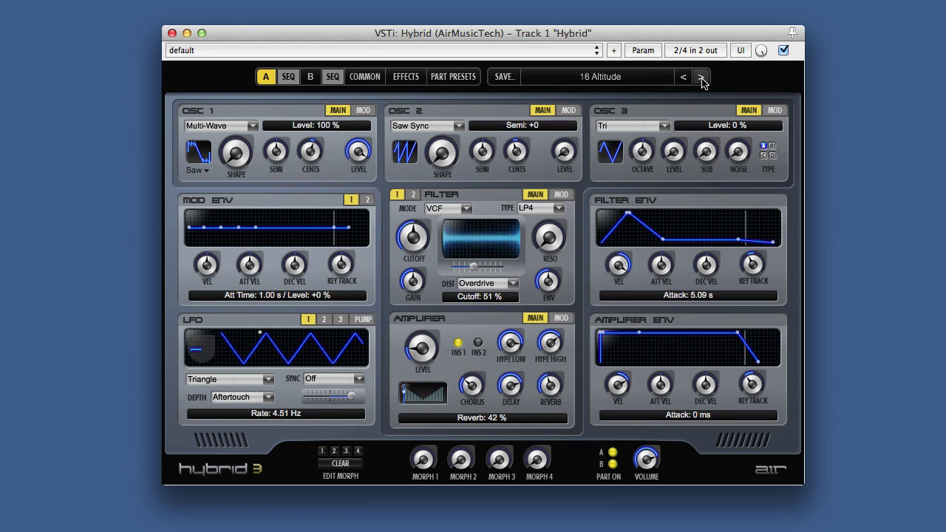
# Step: Look through the factory preset categories, including the 08 Arpeggios list, and close the list without choosing a preset
pyautogui.click(654, 78)
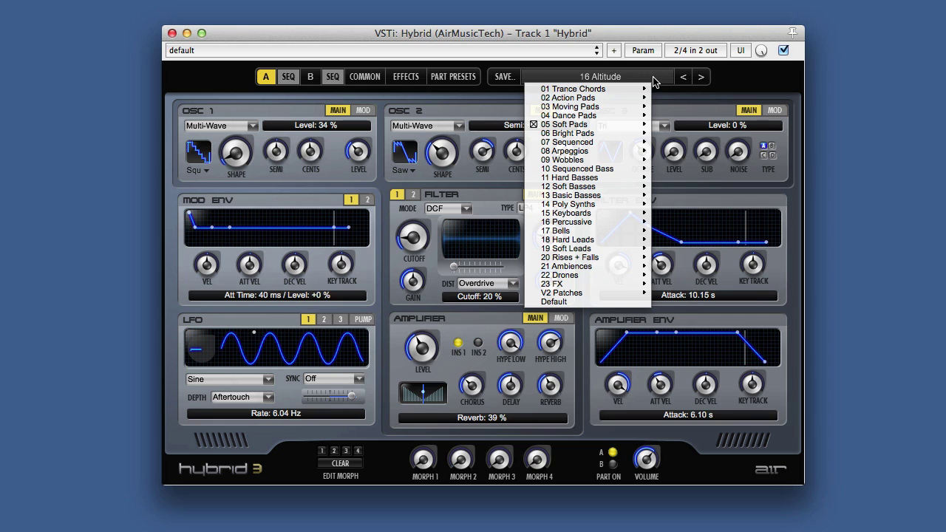
pyautogui.moveTo(598, 126)
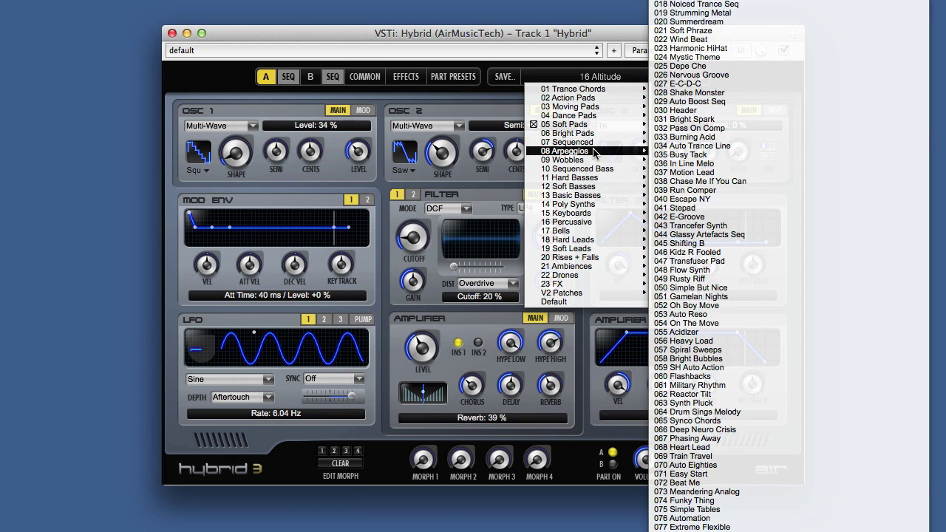
pyautogui.moveTo(597, 145)
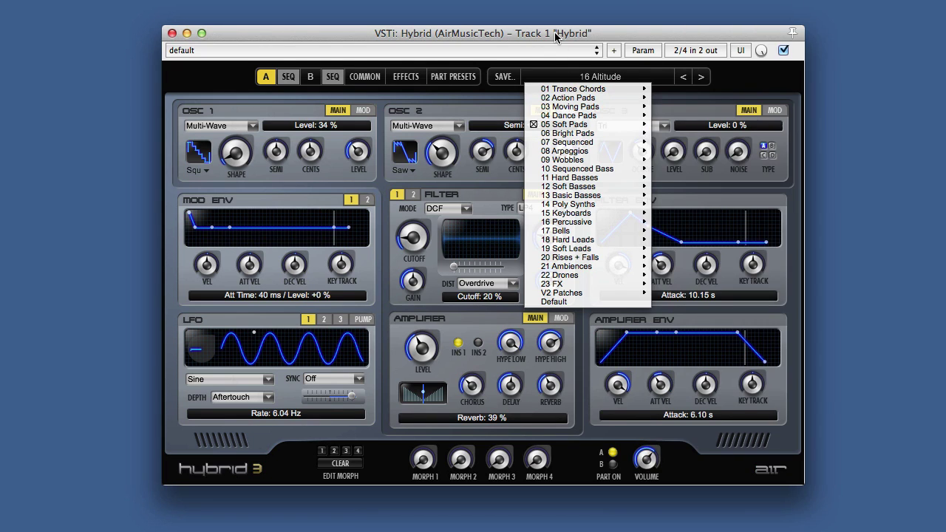
pyautogui.click(556, 35)
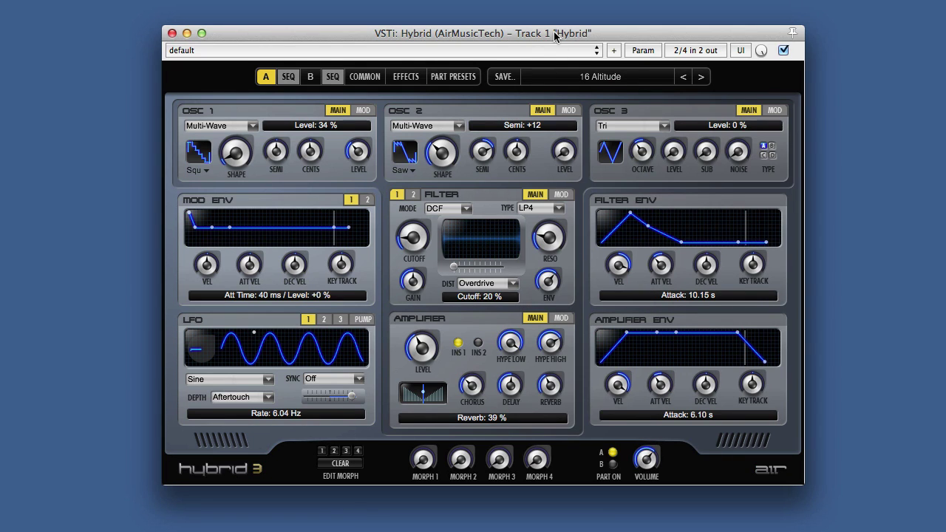